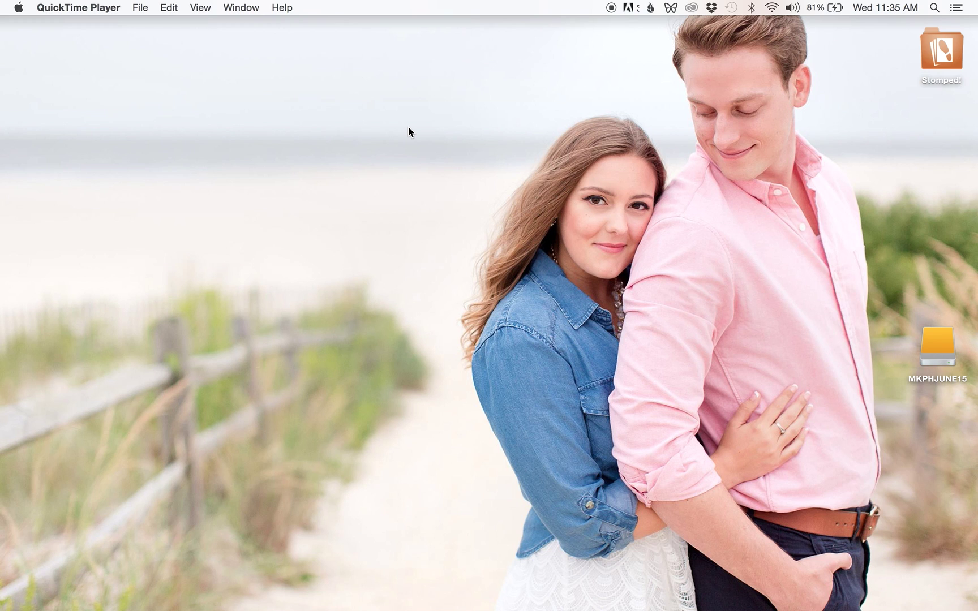
# - Launch Photo Mechanic 5 and dismiss the update offer and the Ingest window
pyautogui.moveTo(356, 591)
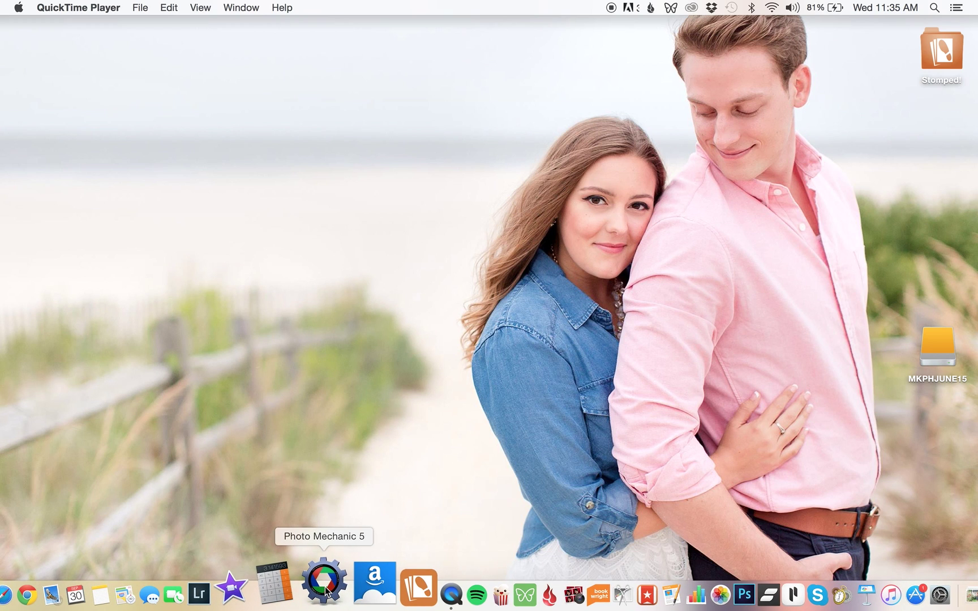
pyautogui.click(326, 592)
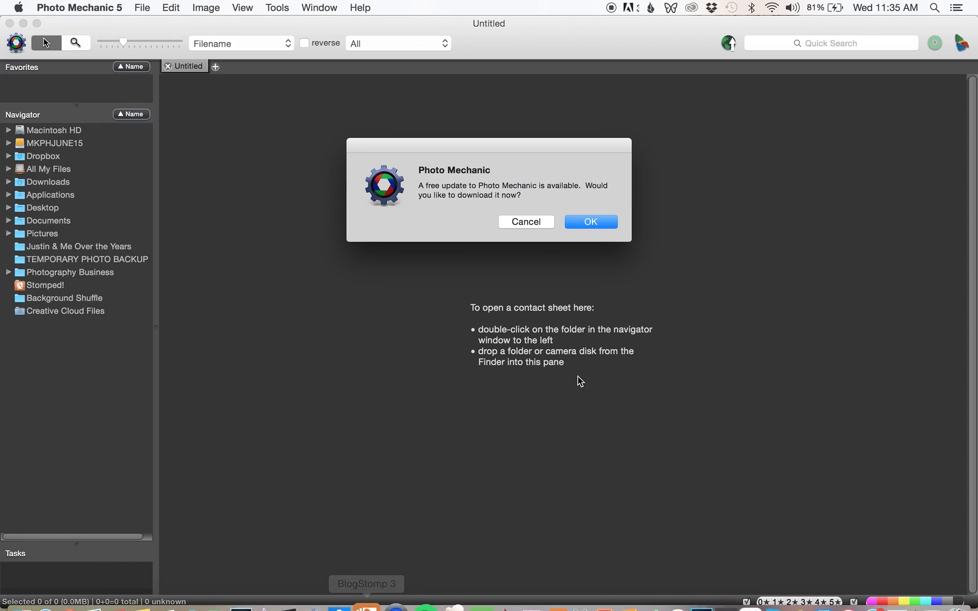
pyautogui.click(526, 222)
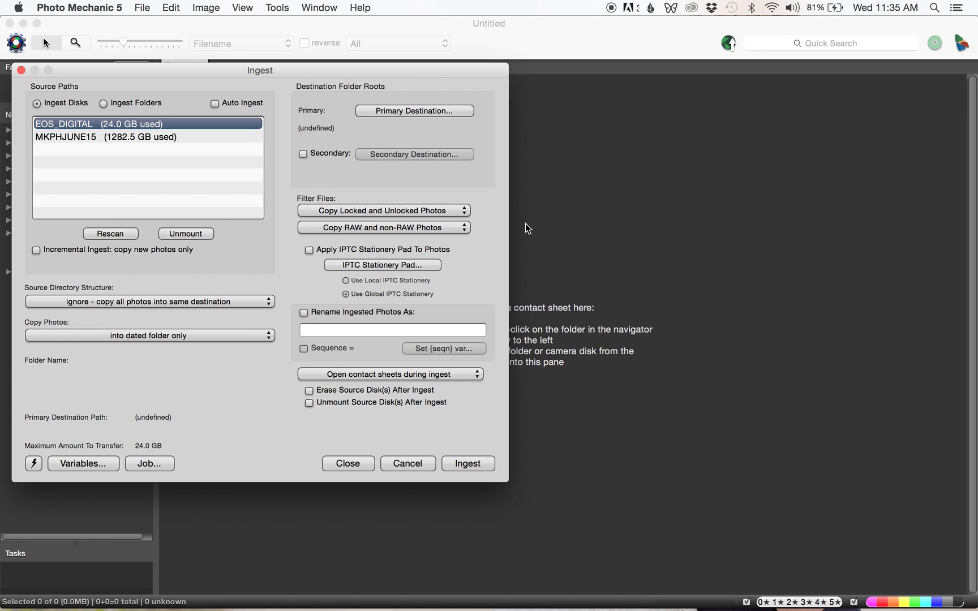
pyautogui.click(407, 463)
# - Expand EOS_DIGITAL > DCIM in the Navigator and select the 100EOS5D folder
pyautogui.click(9, 324)
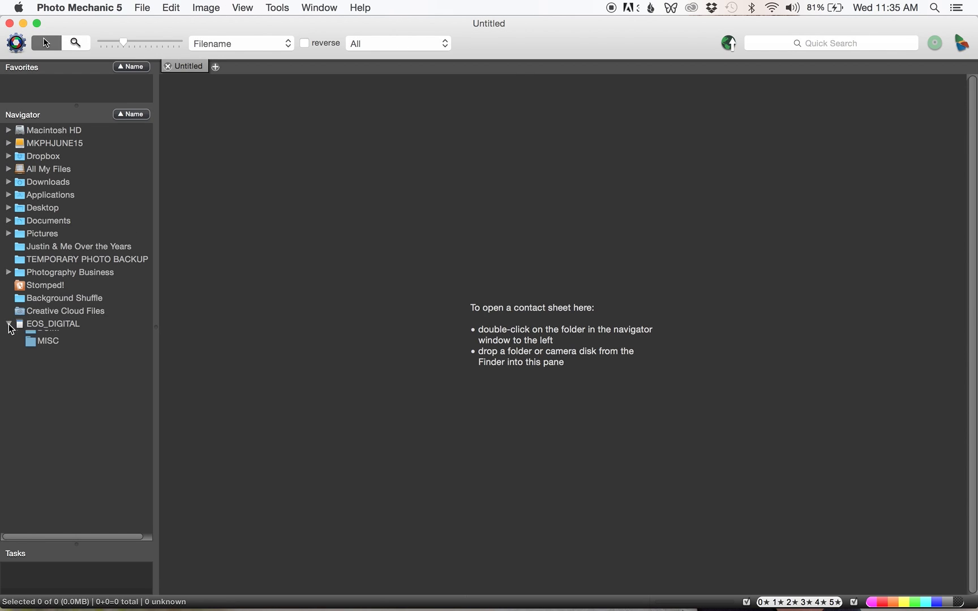
pyautogui.click(19, 337)
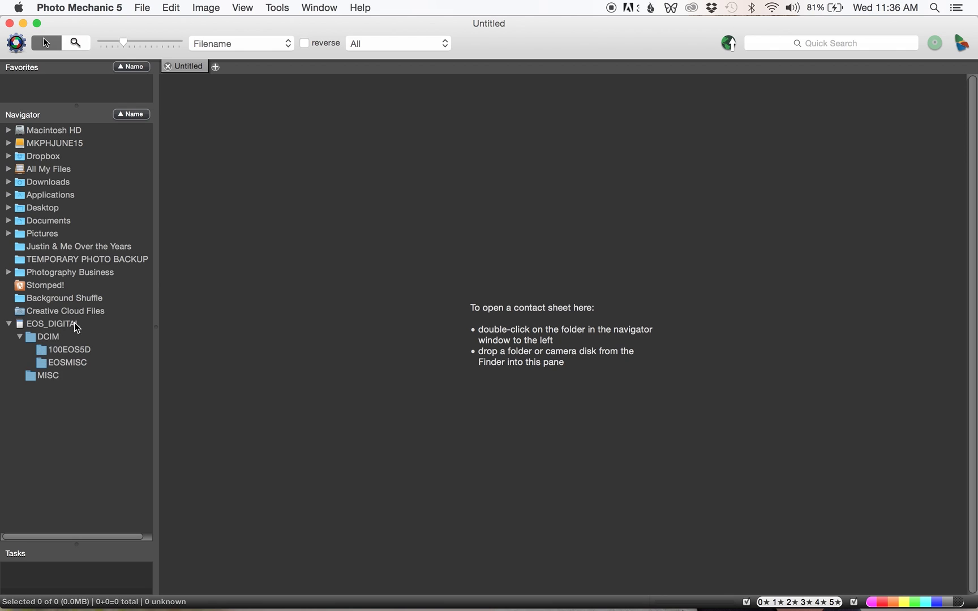
pyautogui.click(77, 350)
pyautogui.doubleClick(77, 350)
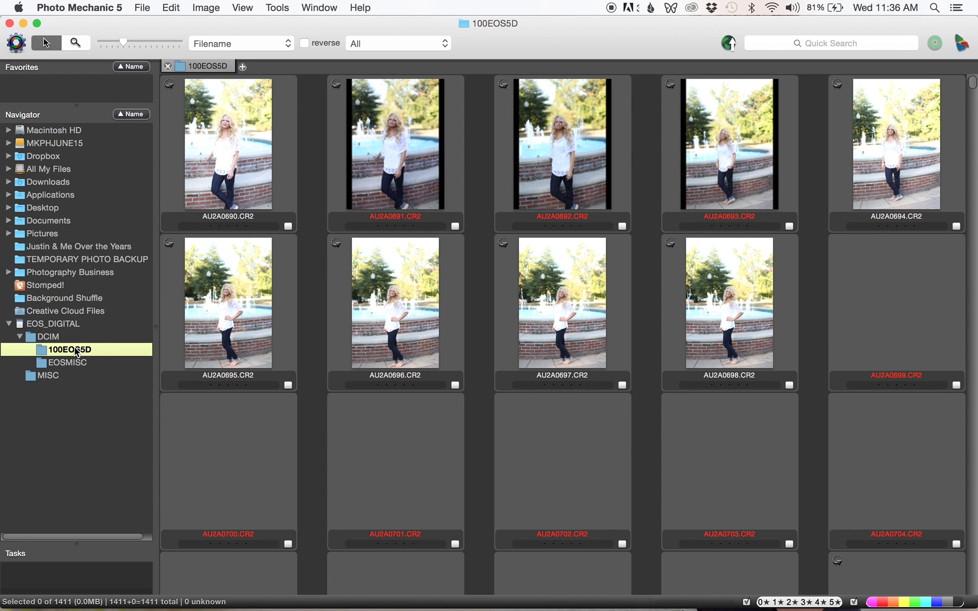
pyautogui.scroll(-2, 421, 304)
pyautogui.scroll(-15, 422, 304)
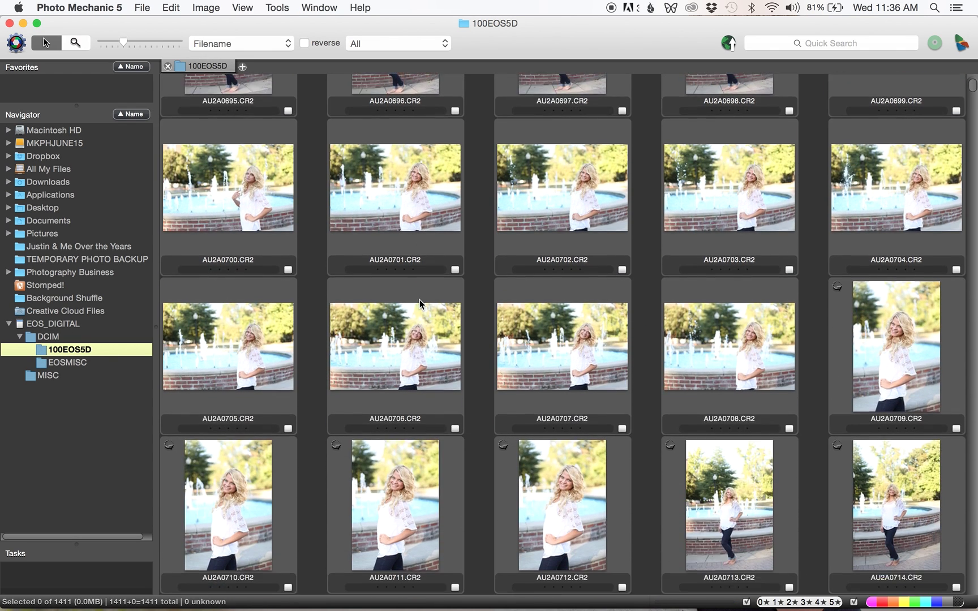
pyautogui.scroll(-15, 422, 304)
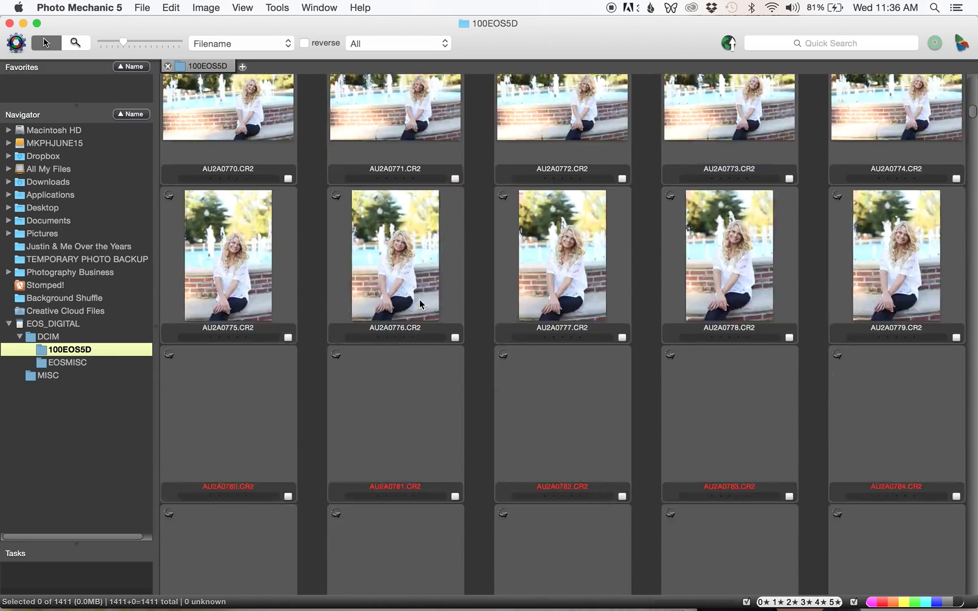
pyautogui.scroll(-15, 422, 305)
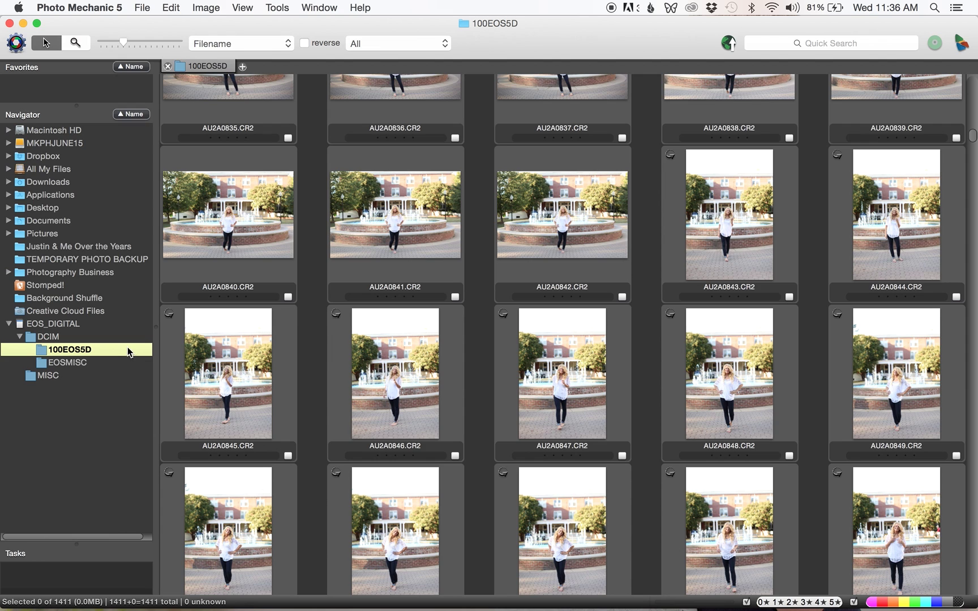
pyautogui.moveTo(349, 383)
pyautogui.scroll(-6, 410, 370)
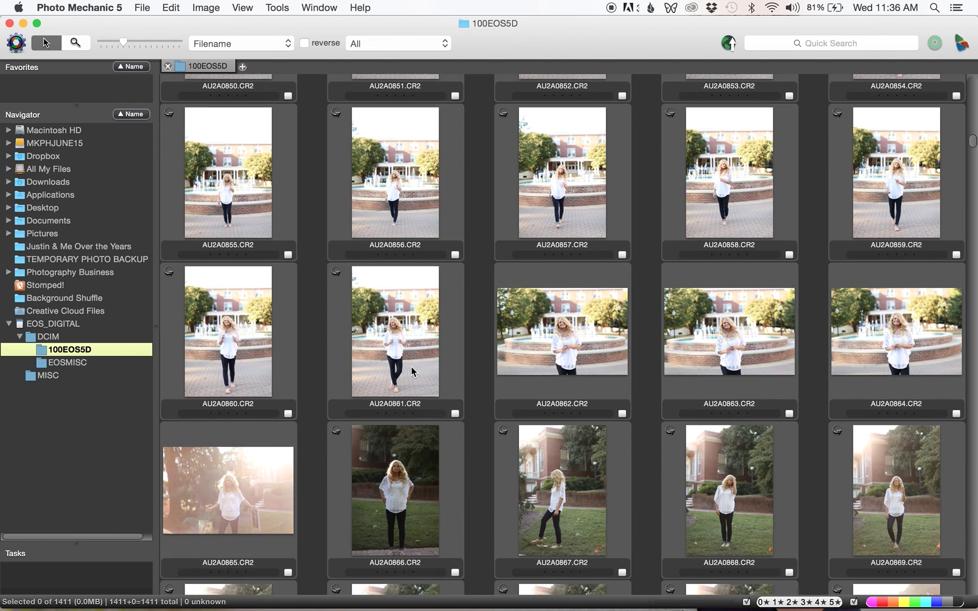
pyautogui.doubleClick(538, 335)
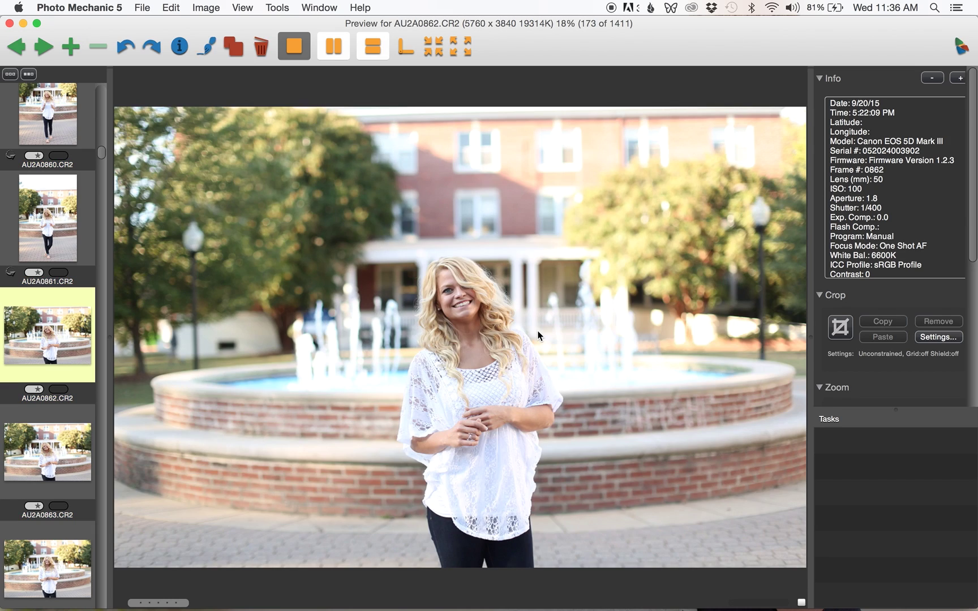
pyautogui.click(9, 24)
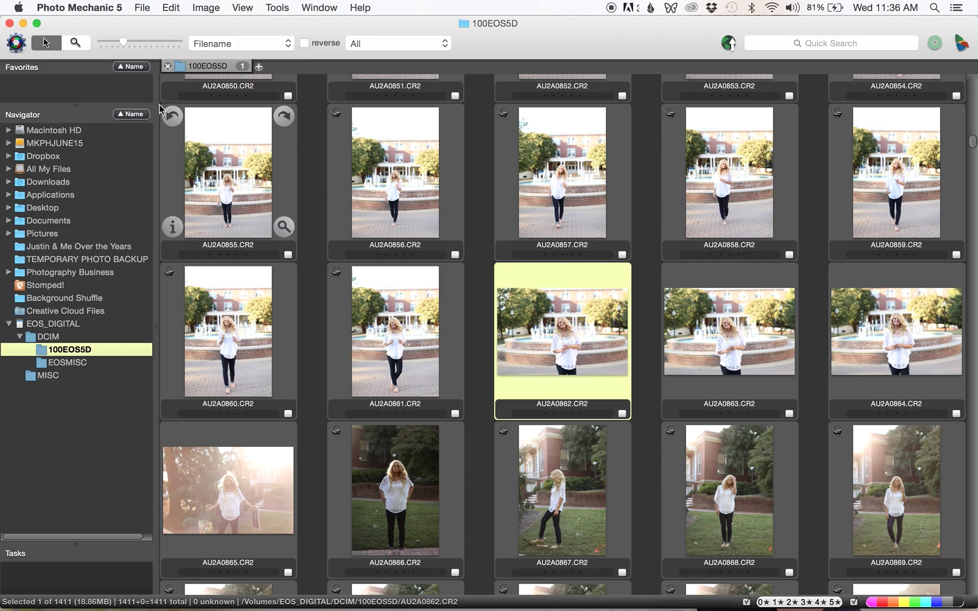
pyautogui.doubleClick(679, 334)
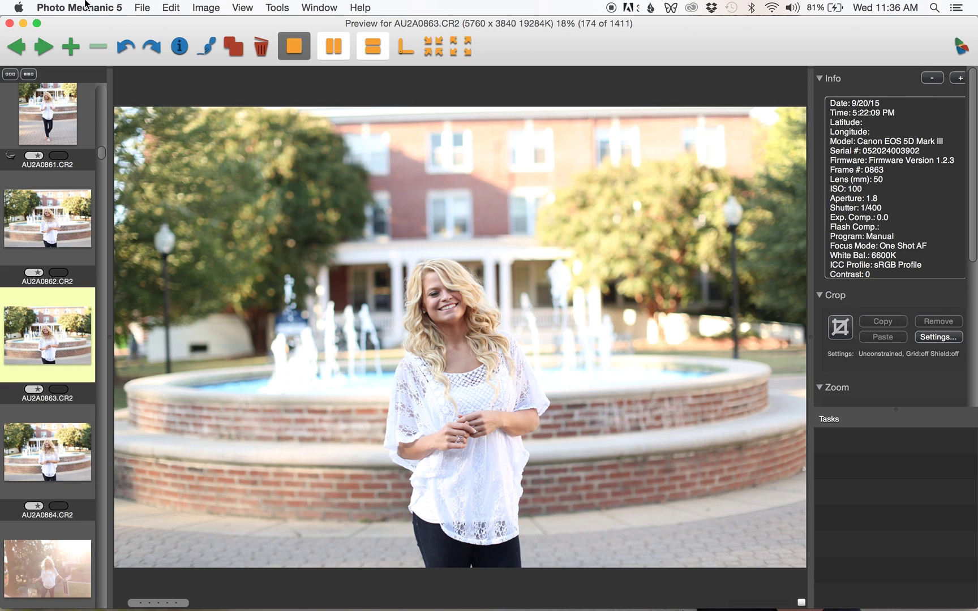
pyautogui.click(9, 23)
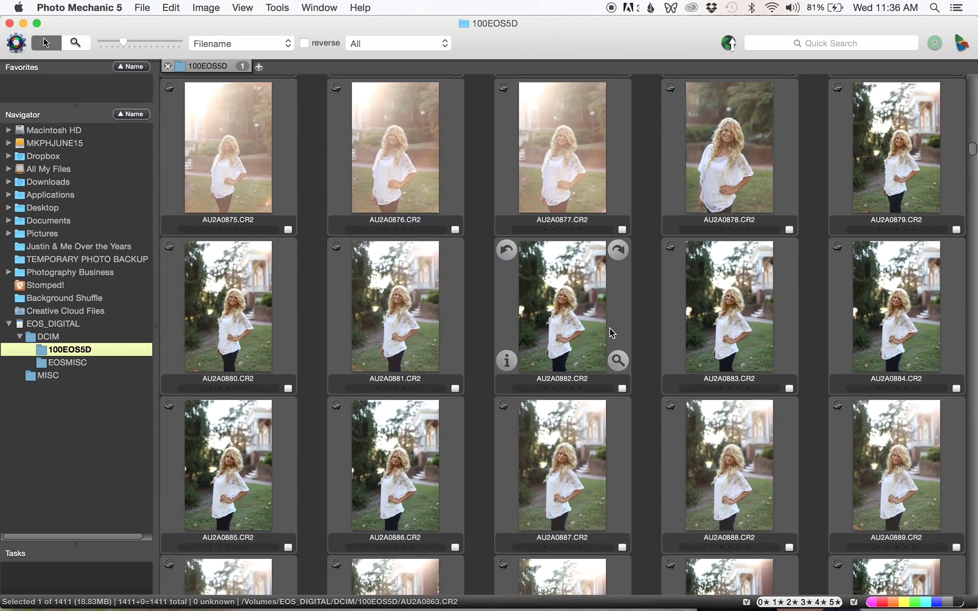
pyautogui.scroll(-10, 611, 332)
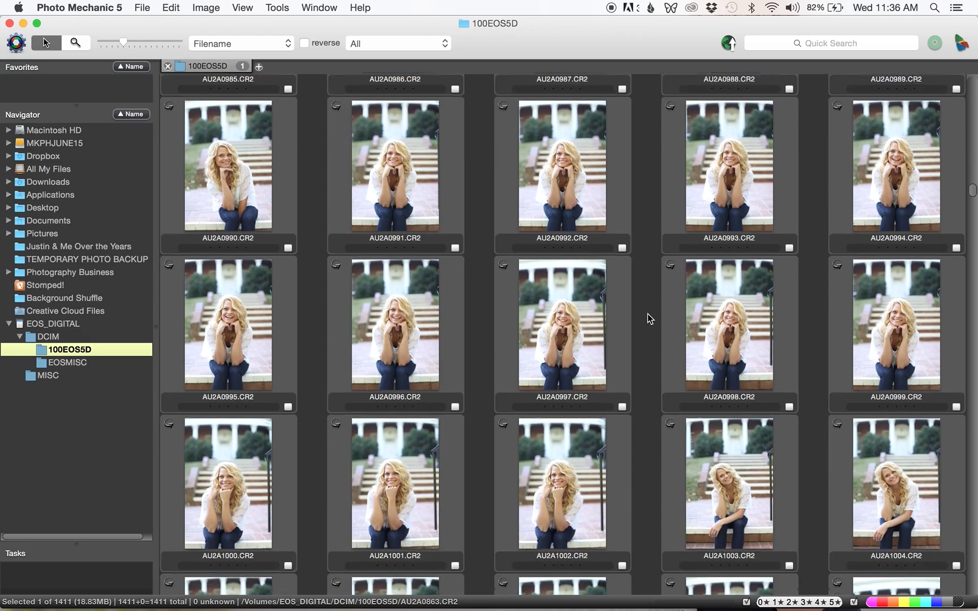
pyautogui.scroll(-1, 646, 300)
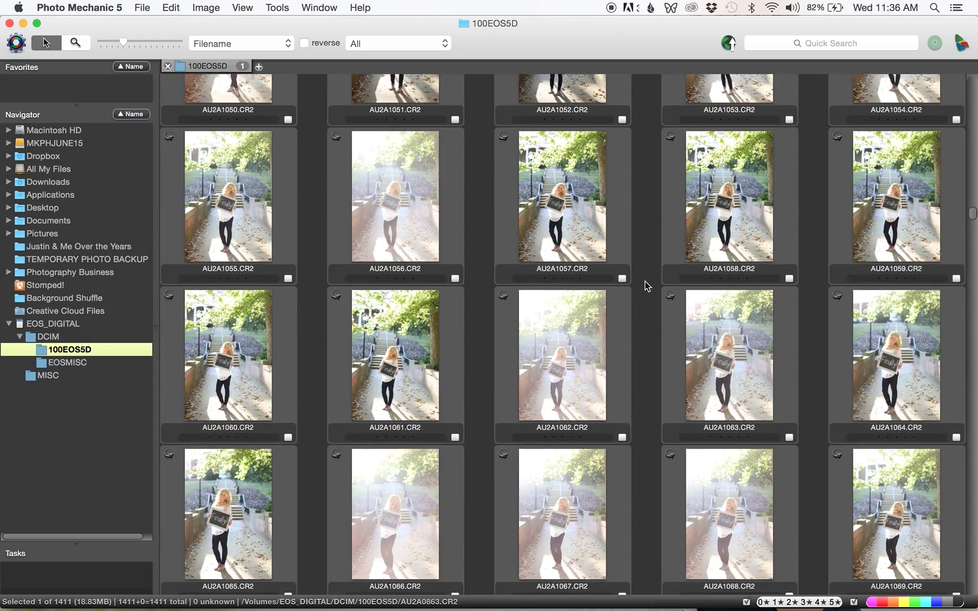
pyautogui.scroll(-1, 594, 268)
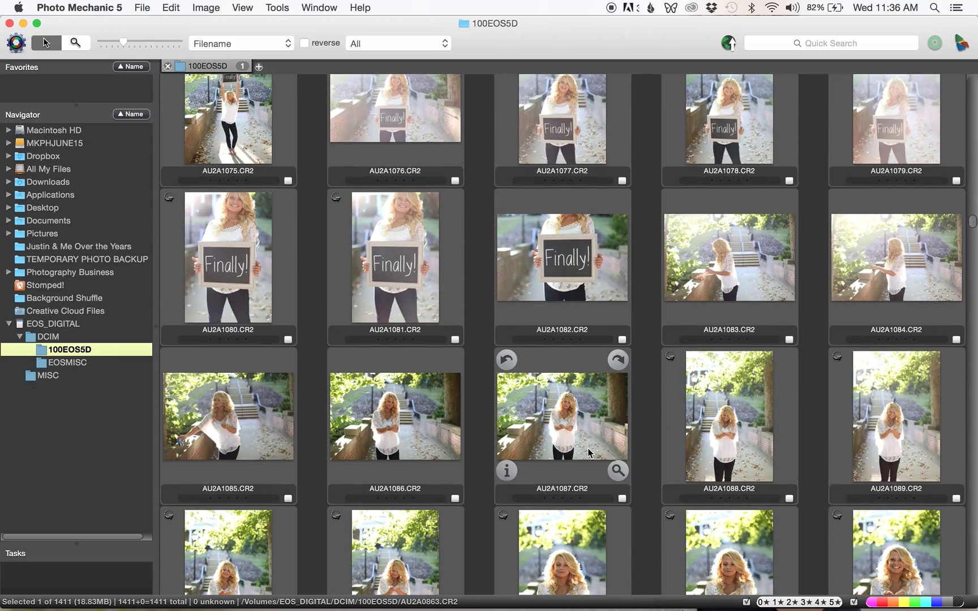
pyautogui.scroll(-20, 589, 453)
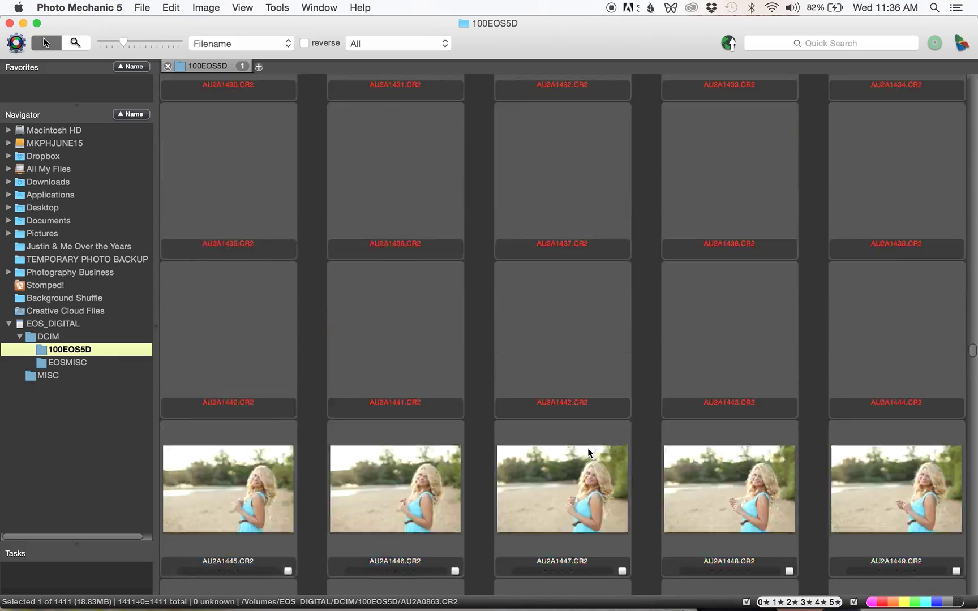
pyautogui.scroll(20, 589, 453)
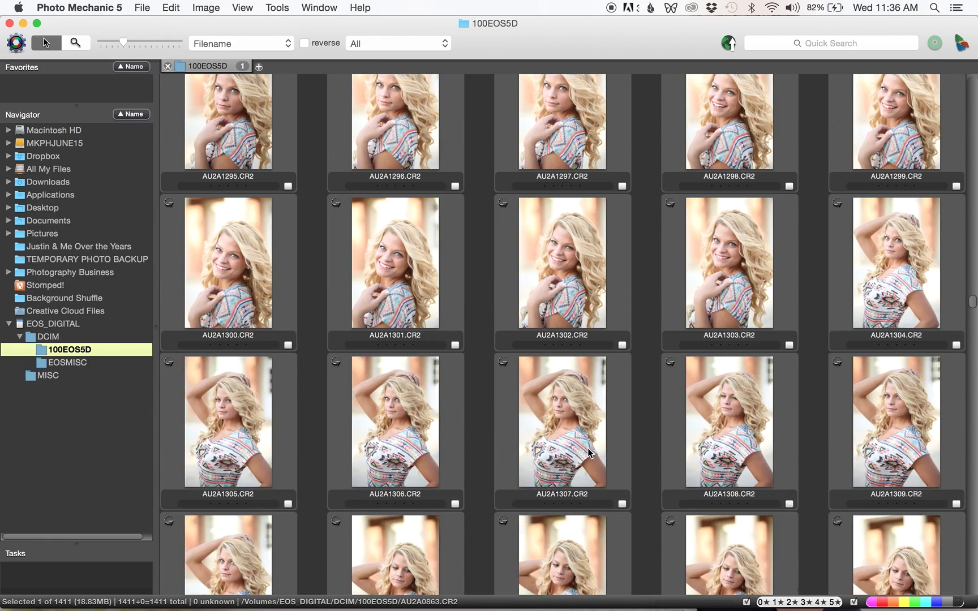
pyautogui.scroll(3, 588, 453)
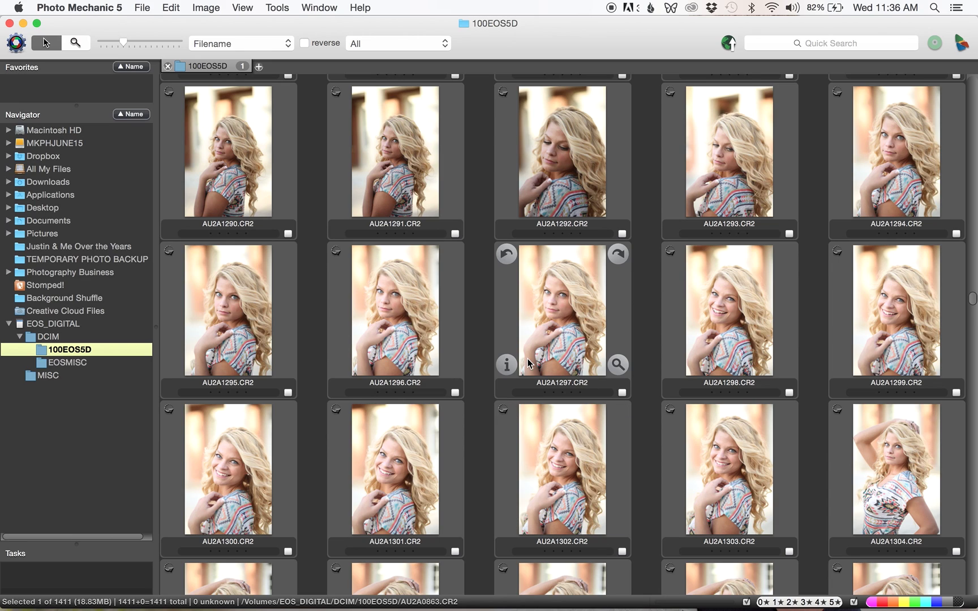
pyautogui.scroll(-2, 474, 378)
# - In the full-size preview, tag AU2A1295, AU2A1301 and AU2A1303 green as keepers
pyautogui.doubleClick(243, 276)
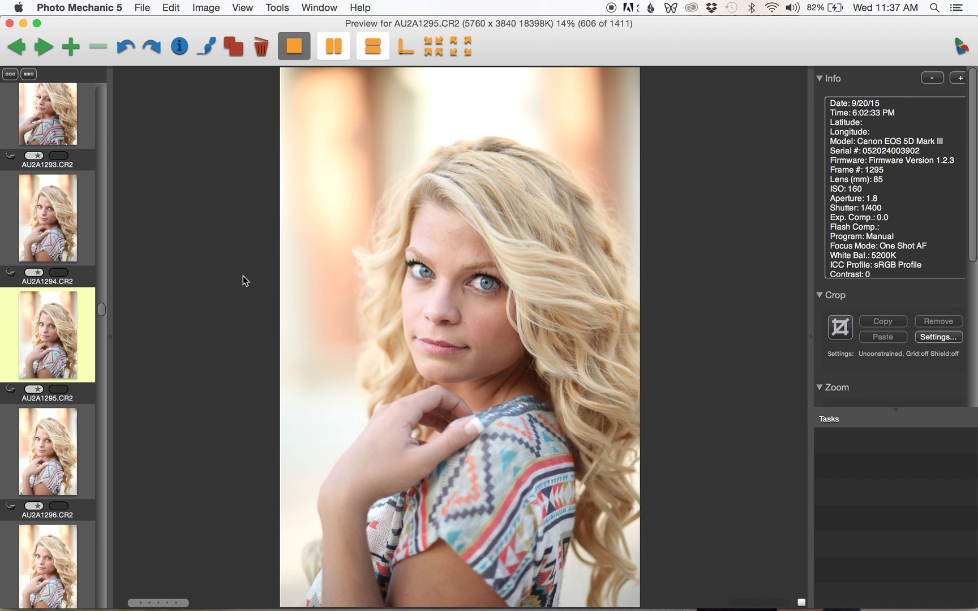
pyautogui.press('8')
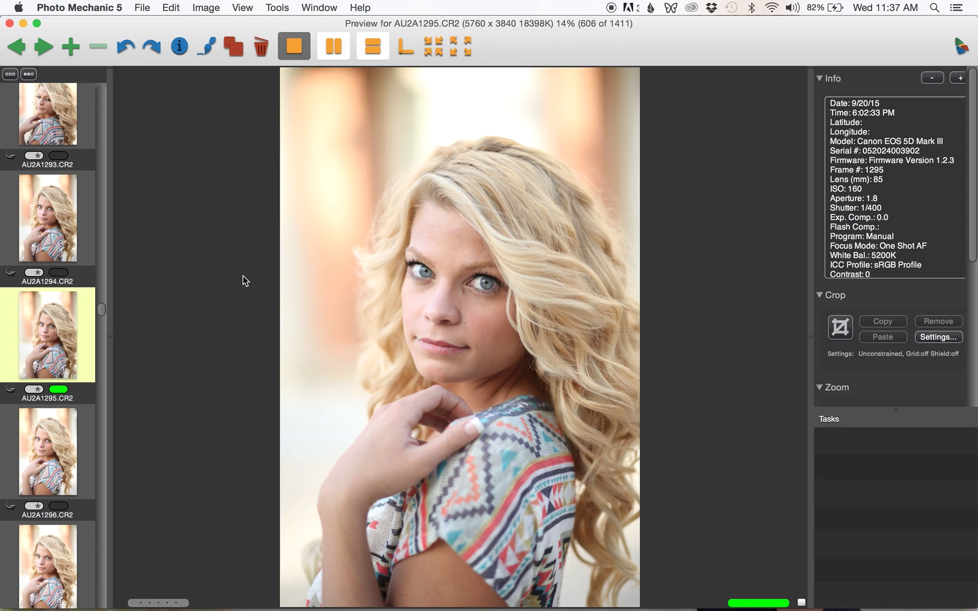
pyautogui.press('Right')
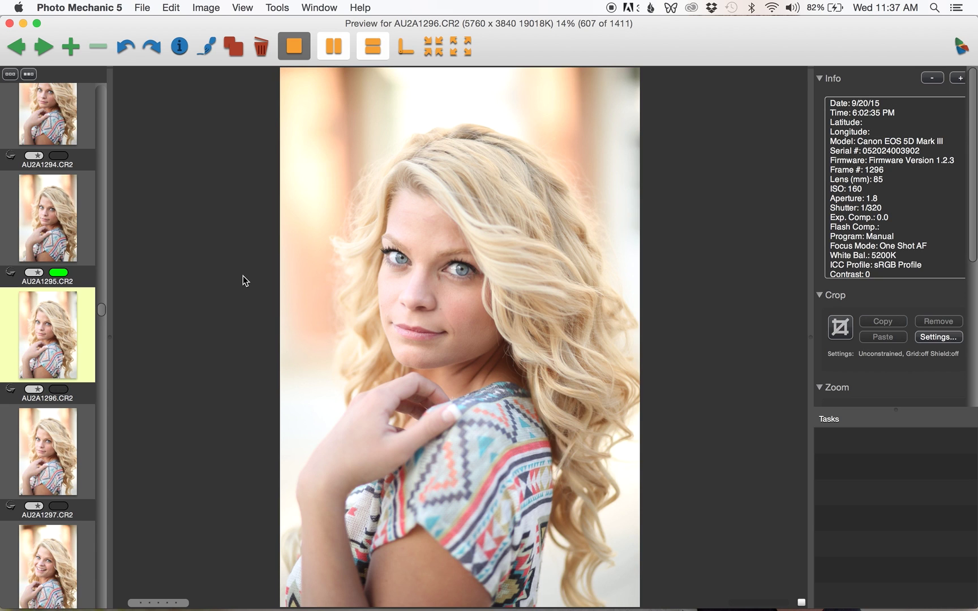
pyautogui.press('Right')
pyautogui.press('Right')
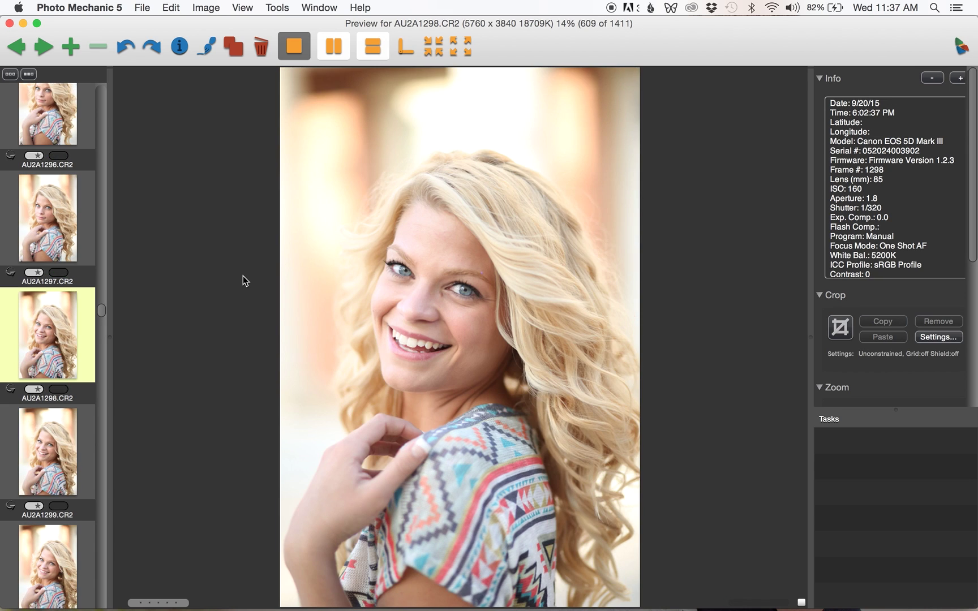
pyautogui.press('Right')
pyautogui.press('Right')
pyautogui.press('Right')
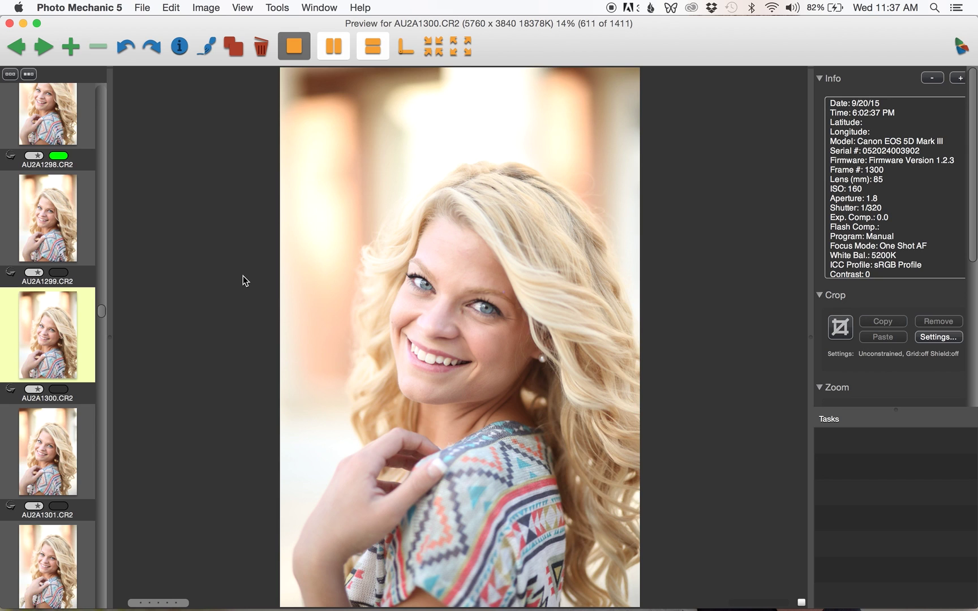
pyautogui.press('4')
pyautogui.press('Right')
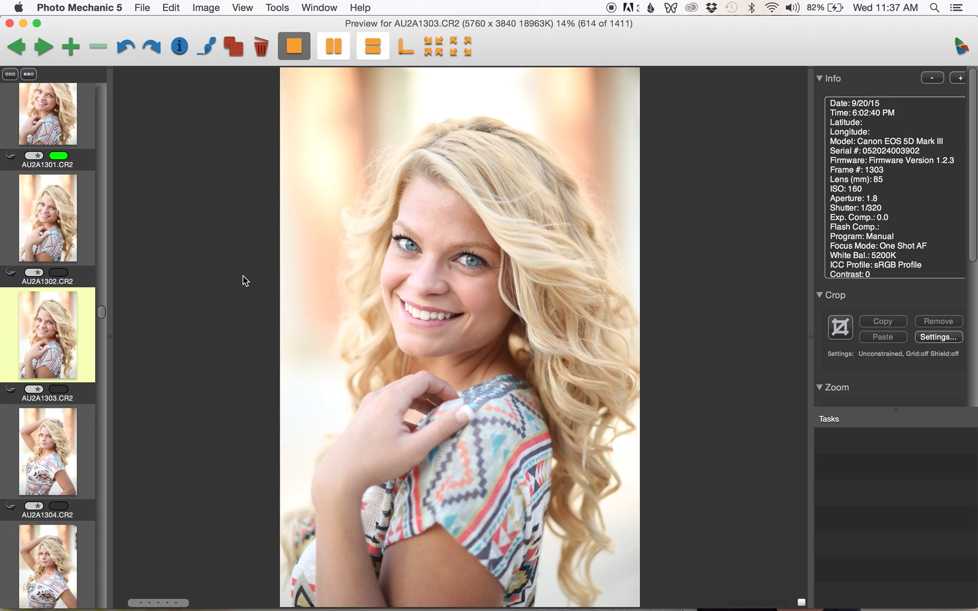
pyautogui.press('Right')
pyautogui.press('Left')
pyautogui.press('4')
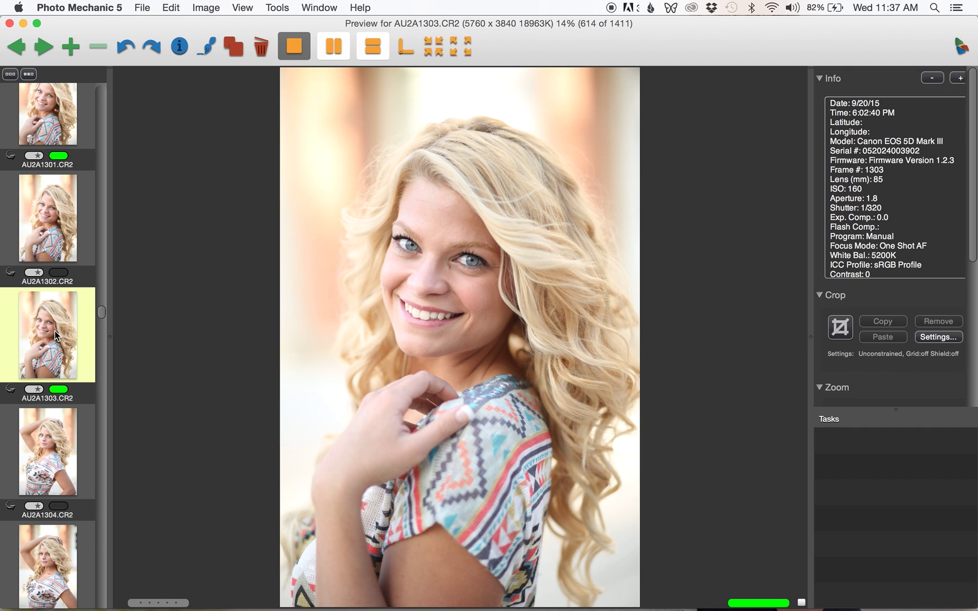
# - Step through the staircase shots and tag AU2A1361 and AU2A1363 green
pyautogui.scroll(-3, 54, 331)
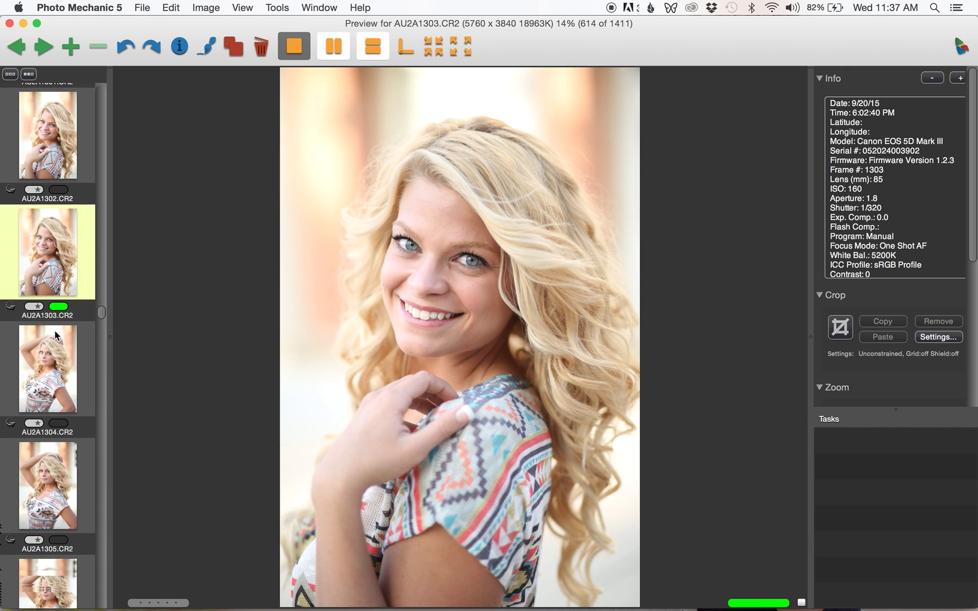
pyautogui.press('Right')
pyautogui.press('Right')
pyautogui.press('Right')
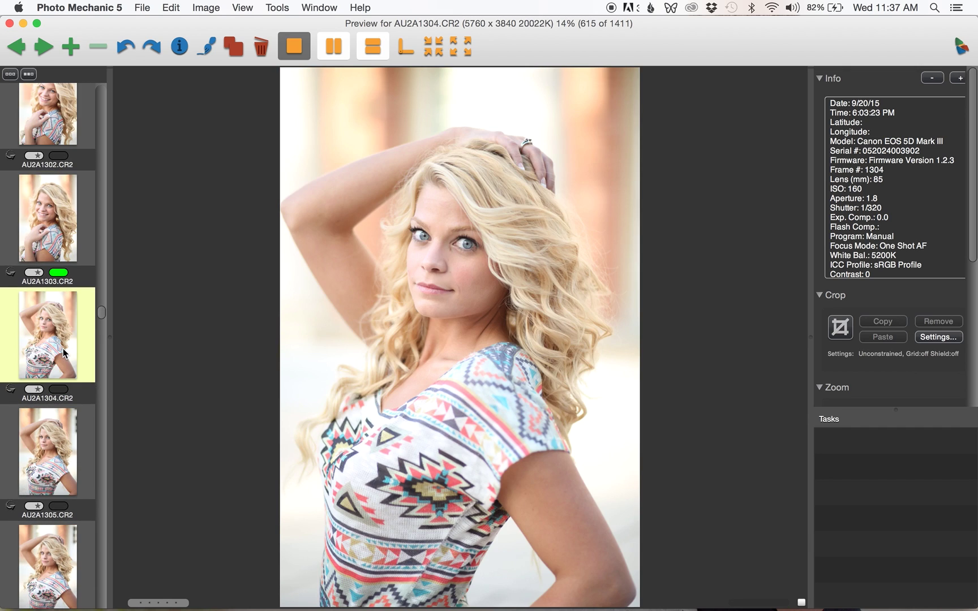
pyautogui.press('Right')
pyautogui.press('Right')
pyautogui.press('Right')
pyautogui.press('Right')
pyautogui.press('Right')
pyautogui.press('Right')
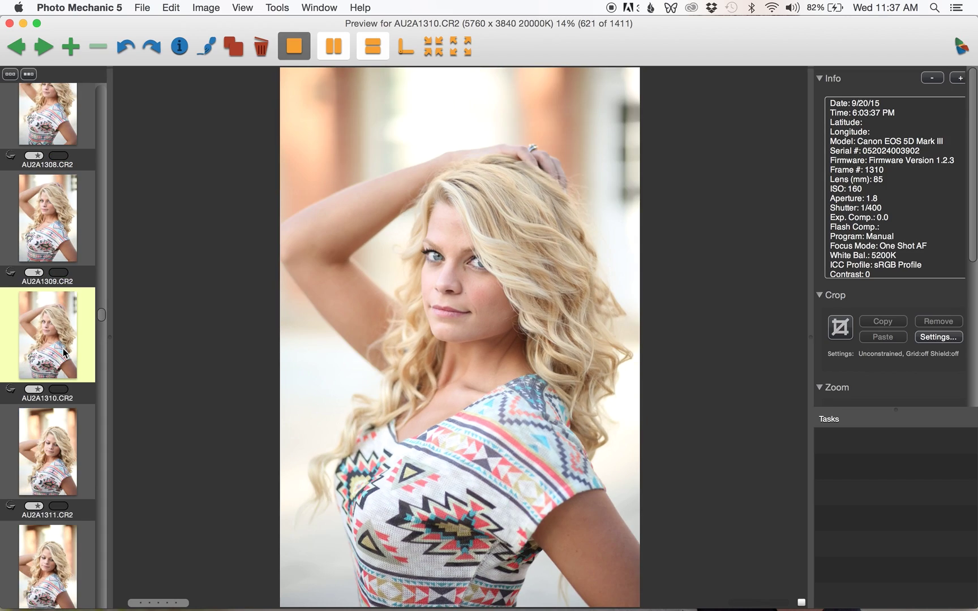
pyautogui.press('Right')
pyautogui.press('Right')
pyautogui.press('Right')
pyautogui.press('Right')
pyautogui.press('Right')
pyautogui.press('Right')
pyautogui.press('Right')
pyautogui.press('Right')
pyautogui.press('Right')
pyautogui.press('Right')
pyautogui.press('Right')
pyautogui.press('Right')
pyautogui.press('Right')
pyautogui.press('Right')
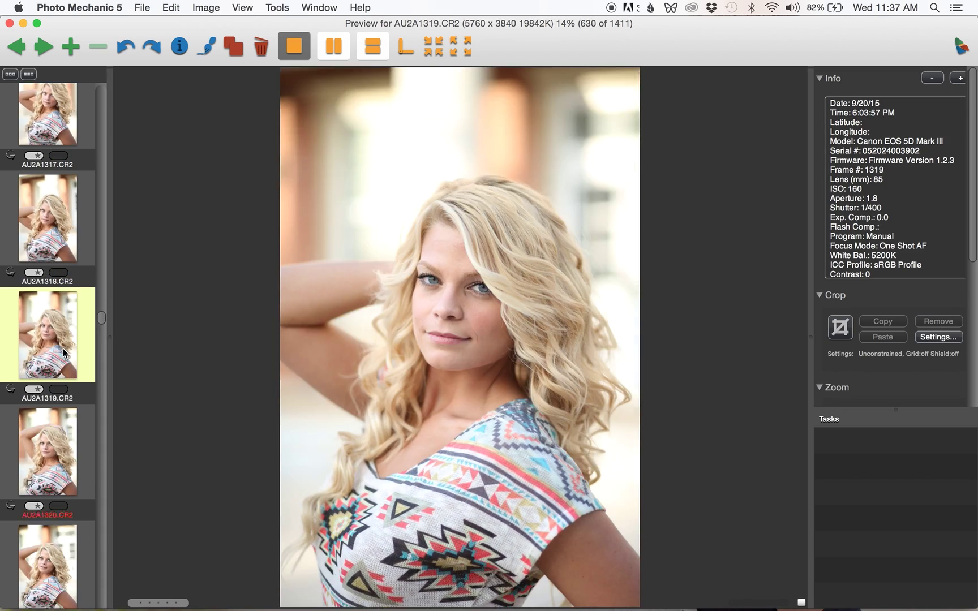
pyautogui.press('Right')
pyautogui.press('Right')
pyautogui.press('Right')
pyautogui.press('Right')
pyautogui.press('Right')
pyautogui.press('Right')
pyautogui.press('Right')
pyautogui.press('Right')
pyautogui.press('Right')
pyautogui.press('Right')
pyautogui.press('Right')
pyautogui.press('Right')
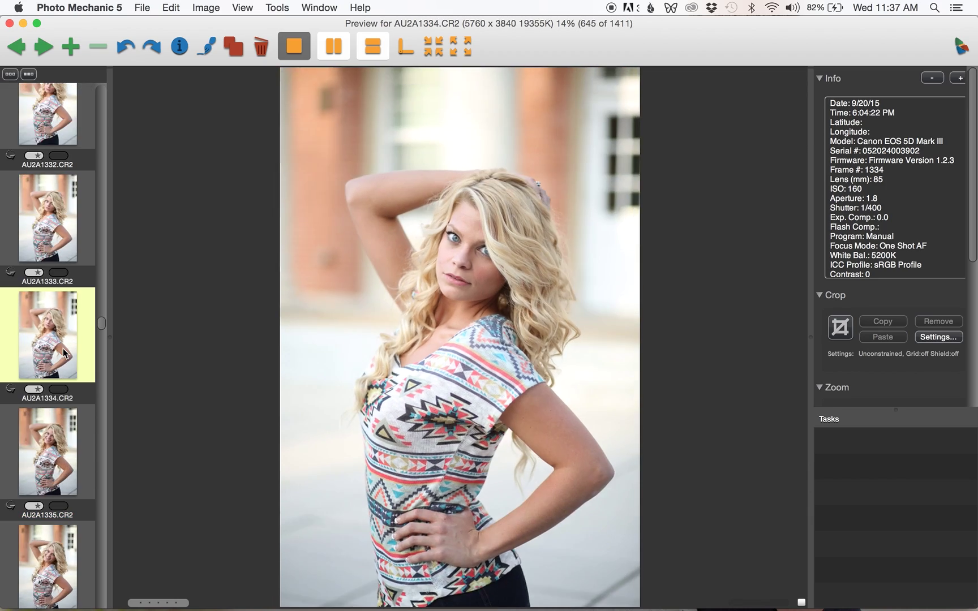
pyautogui.press('Right')
pyautogui.press('Right')
pyautogui.press('Right')
pyautogui.press('Right')
pyautogui.press('Right')
pyautogui.press('Right')
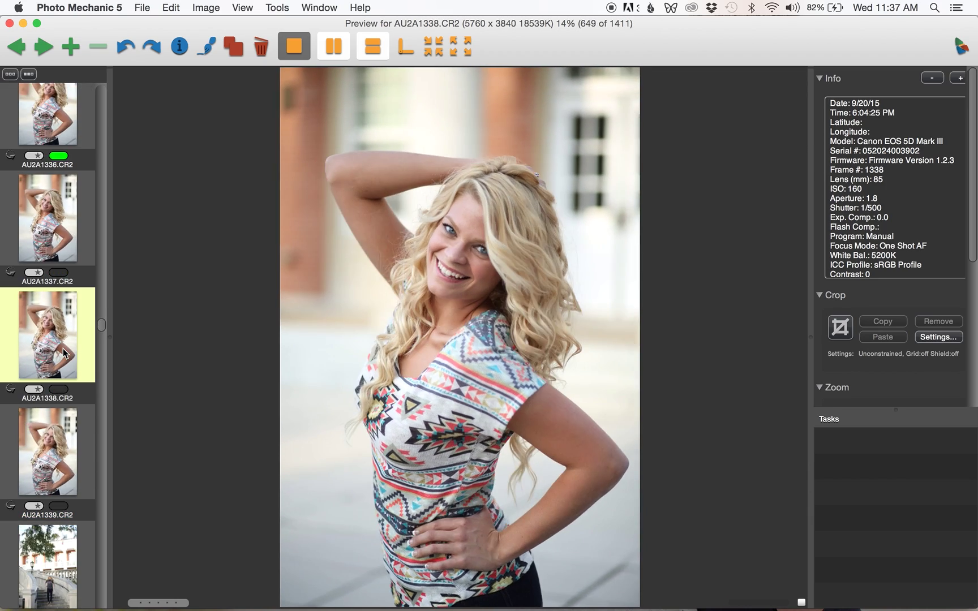
pyautogui.press('Right')
pyautogui.press('Right')
pyautogui.press('Right')
pyautogui.press('Right')
pyautogui.press('Right')
pyautogui.press('Right')
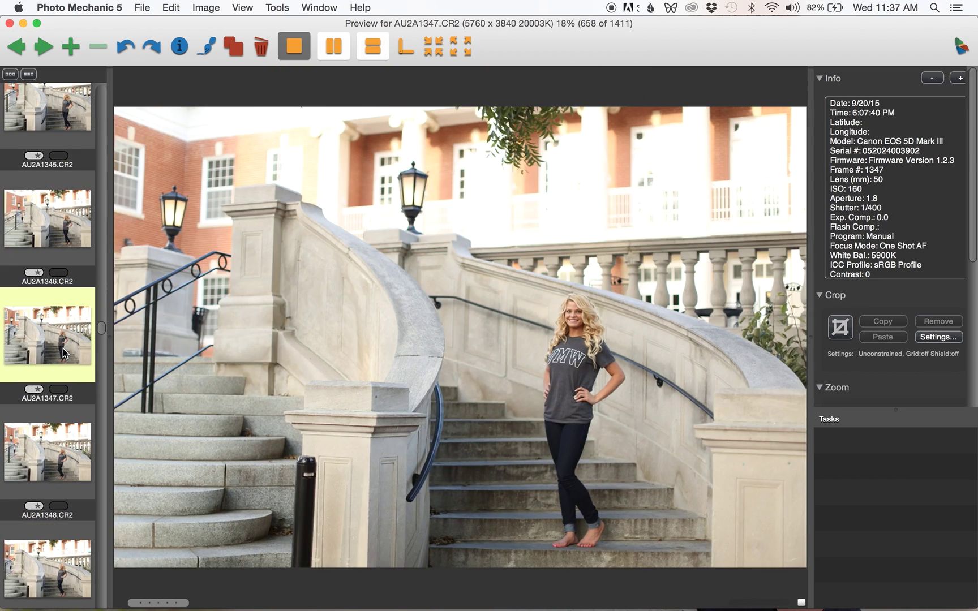
pyautogui.press('Right')
pyautogui.press('Right')
pyautogui.press('Right')
pyautogui.press('Right')
pyautogui.press('Right')
pyautogui.press('Right')
pyautogui.press('Right')
pyautogui.press('Right')
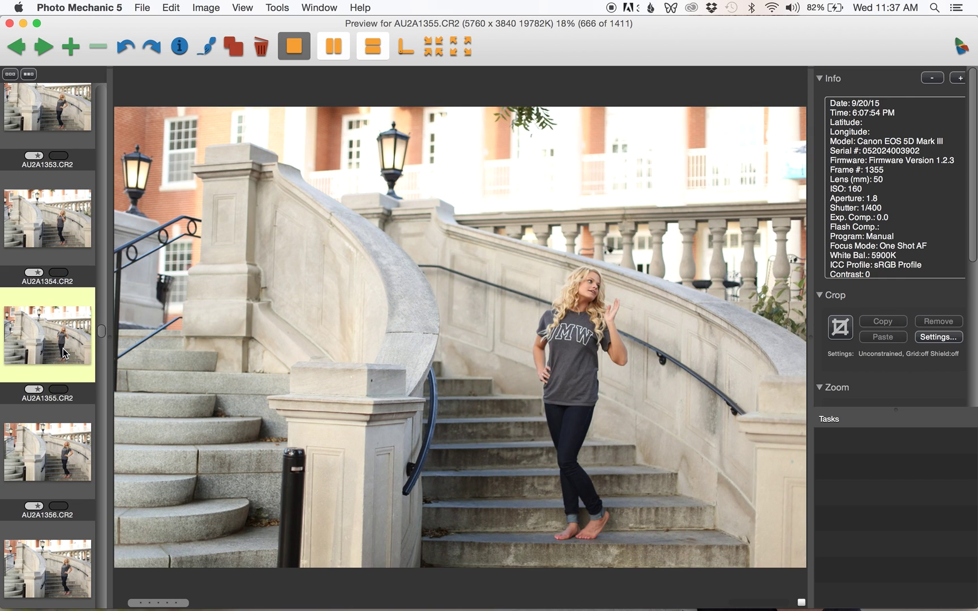
pyautogui.press('Right')
pyautogui.press('Right')
pyautogui.press('Right')
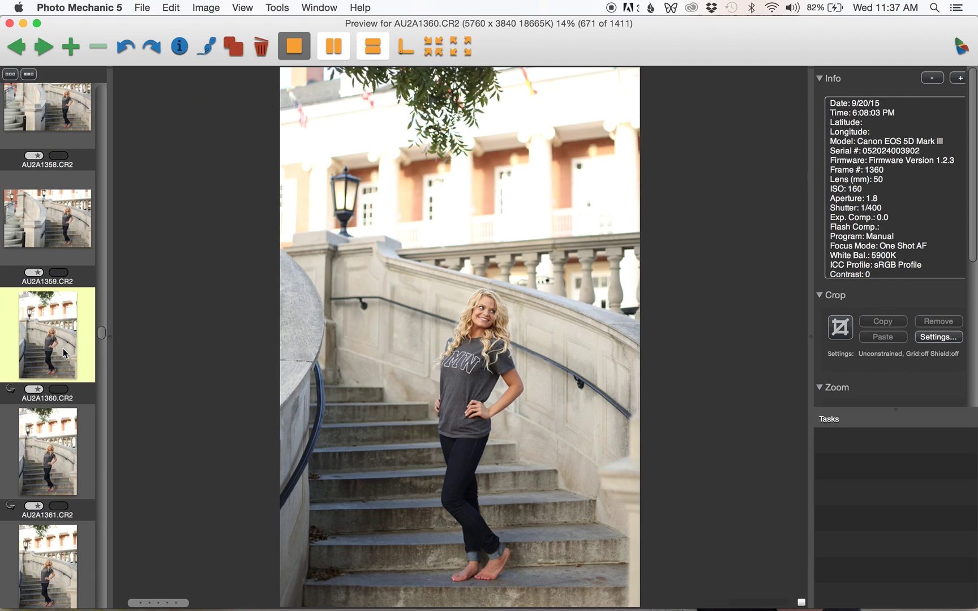
pyautogui.press('4')
pyautogui.press('Right')
pyautogui.press('Right')
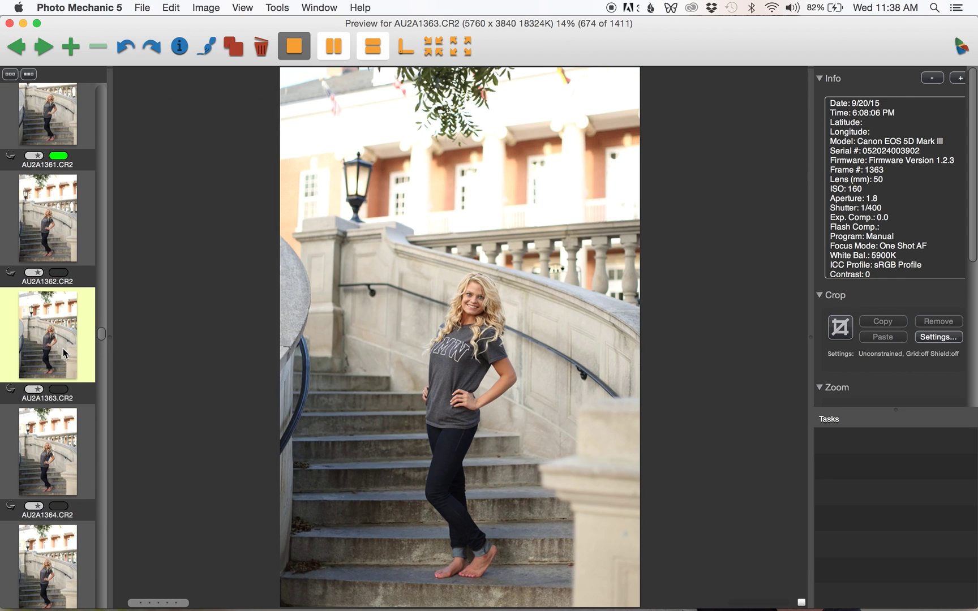
pyautogui.press('4')
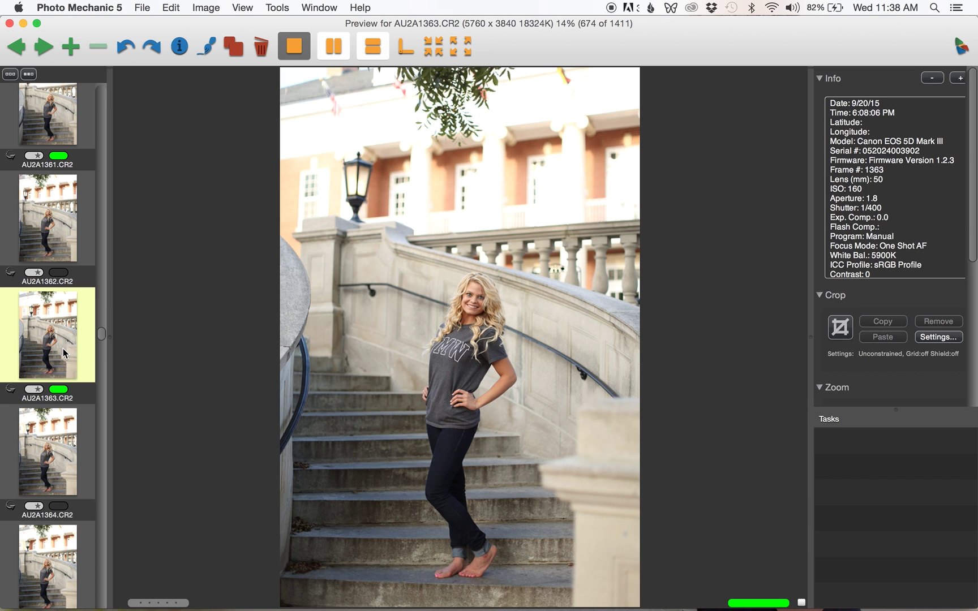
# - Back on the contact sheet, filter to green-labelled photos and select all ten
pyautogui.click(9, 23)
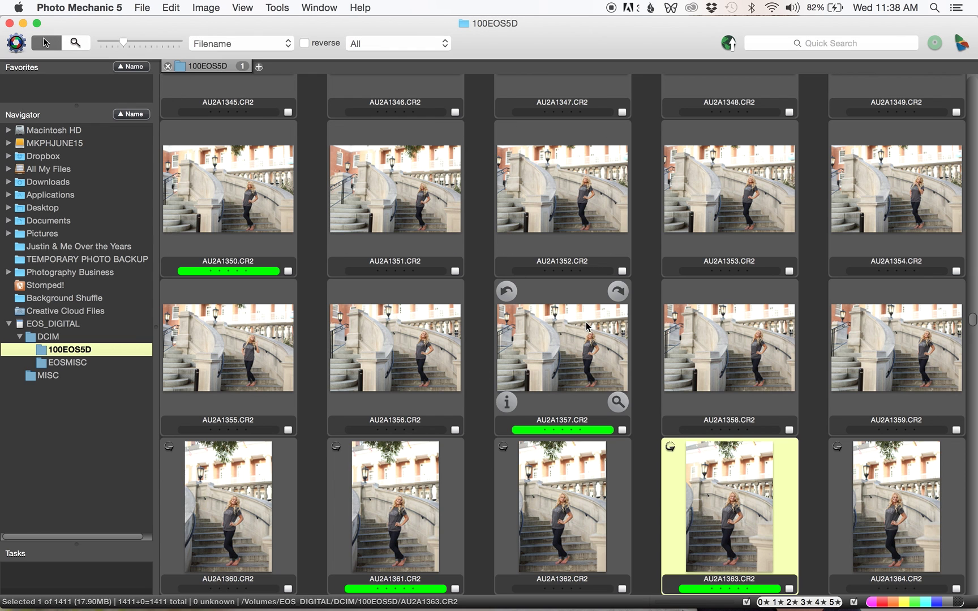
pyautogui.click(960, 602)
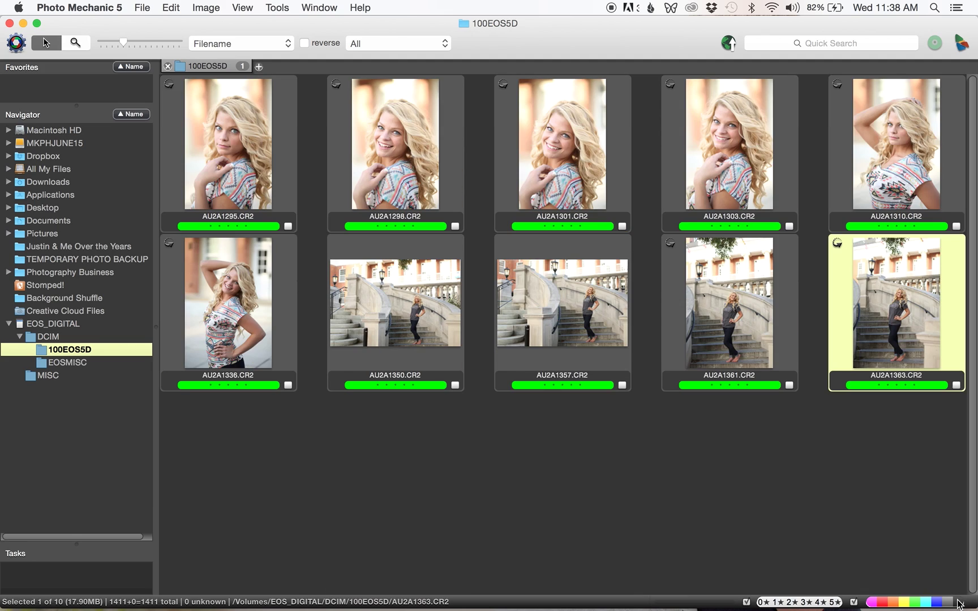
pyautogui.click(224, 159)
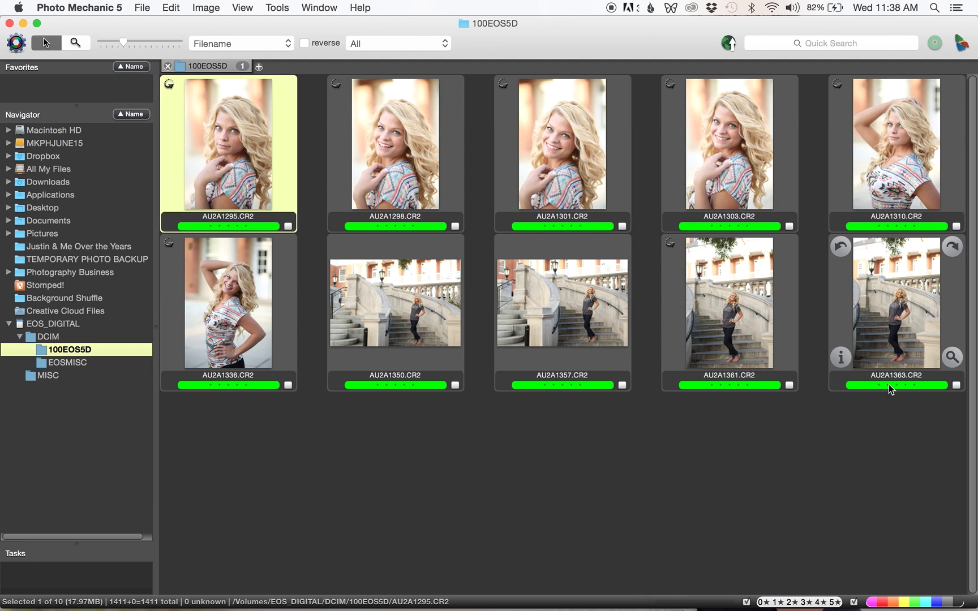
pyautogui.keyDown('shift'); pyautogui.click(878, 310); pyautogui.keyUp('shift')
# - Start a Copy selected photos operation for the ten green photos with the default options
pyautogui.rightClick(394, 301)
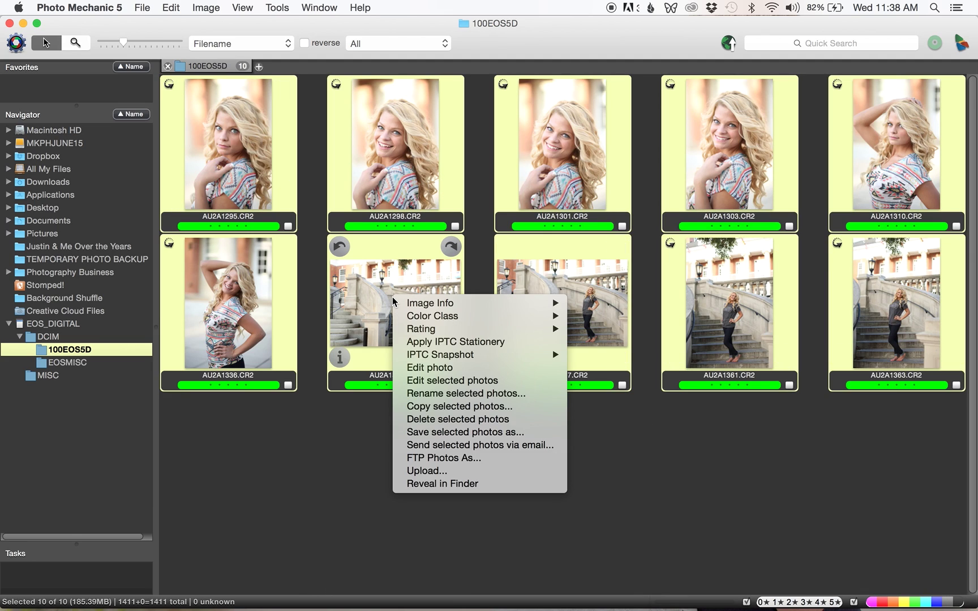
pyautogui.click(456, 407)
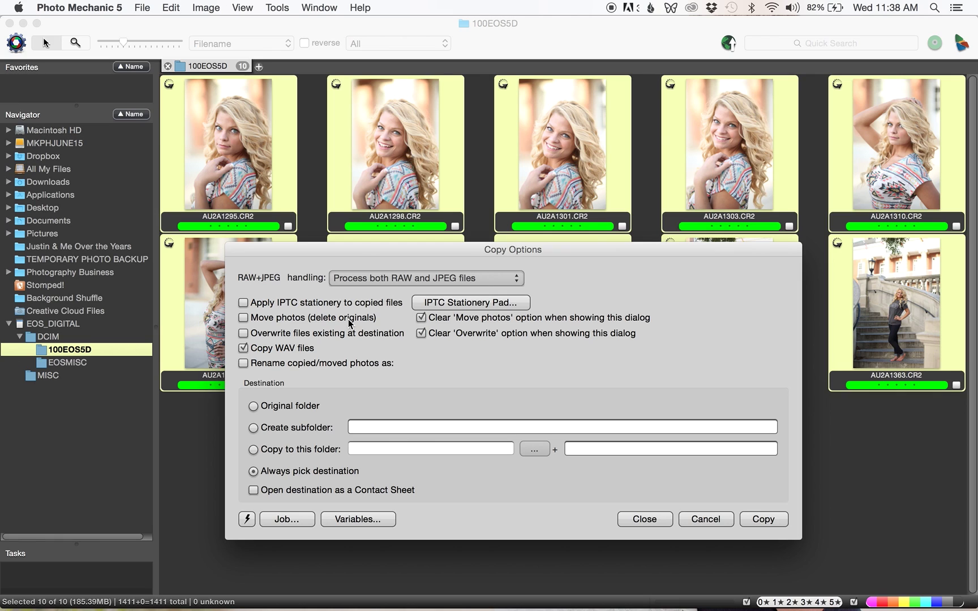
pyautogui.click(755, 526)
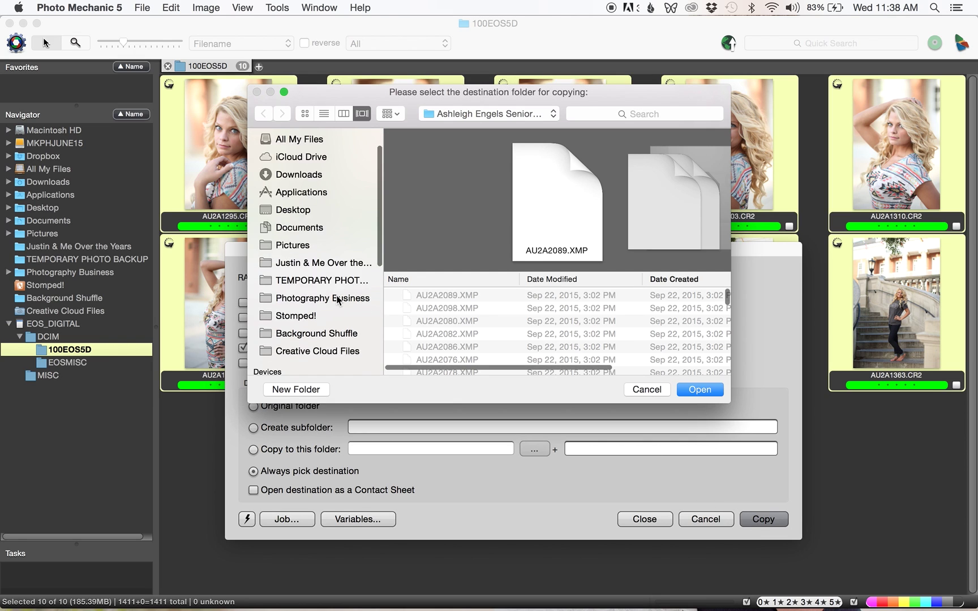
# - Make a new portrait-session folder on MKPHJUNE15 as the destination and begin copying
pyautogui.scroll(-3, 338, 300)
pyautogui.click(305, 339)
pyautogui.click(300, 390)
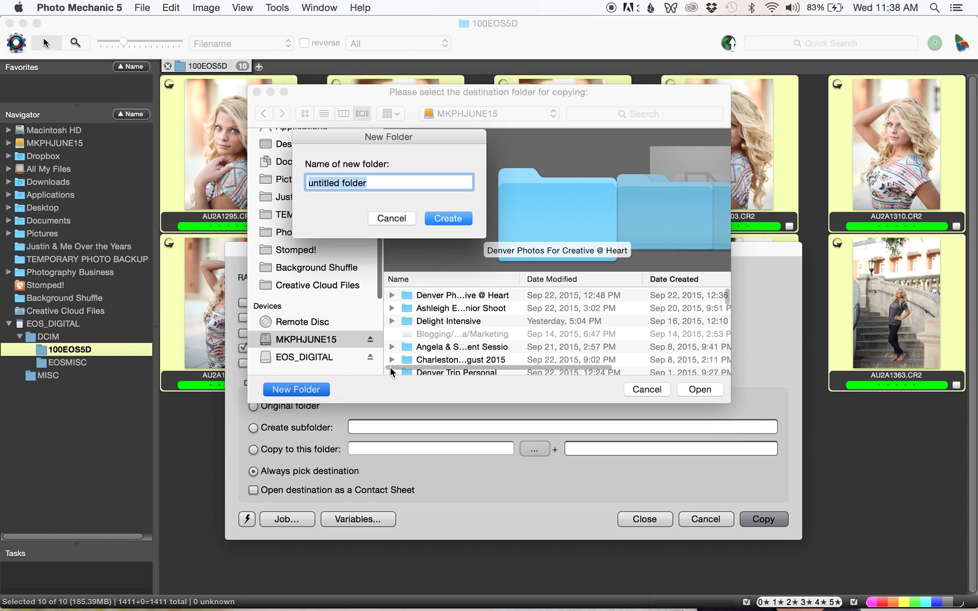
pyautogui.write('Ashleigh Po')
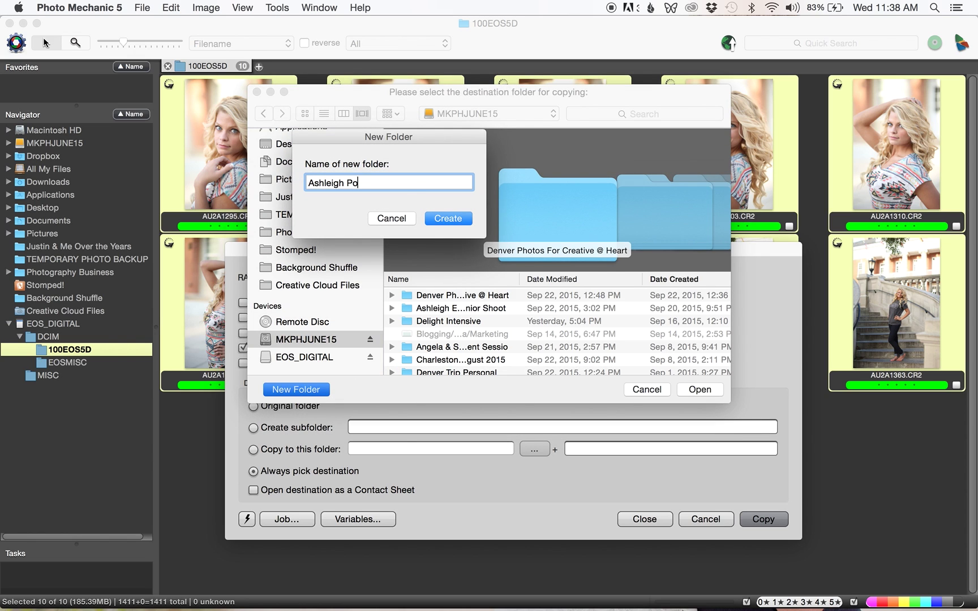
pyautogui.write('rtrait Session')
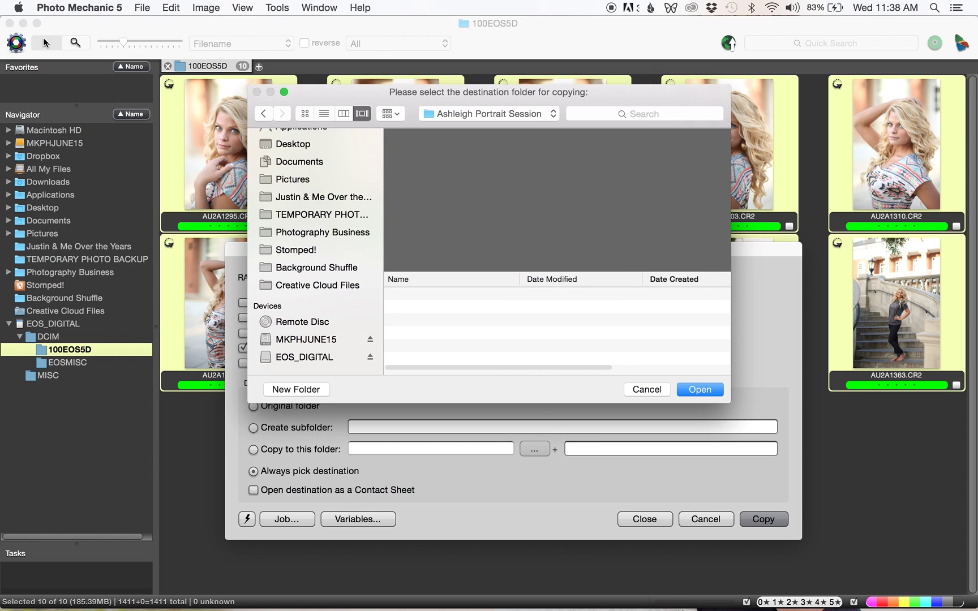
pyautogui.press('Return')
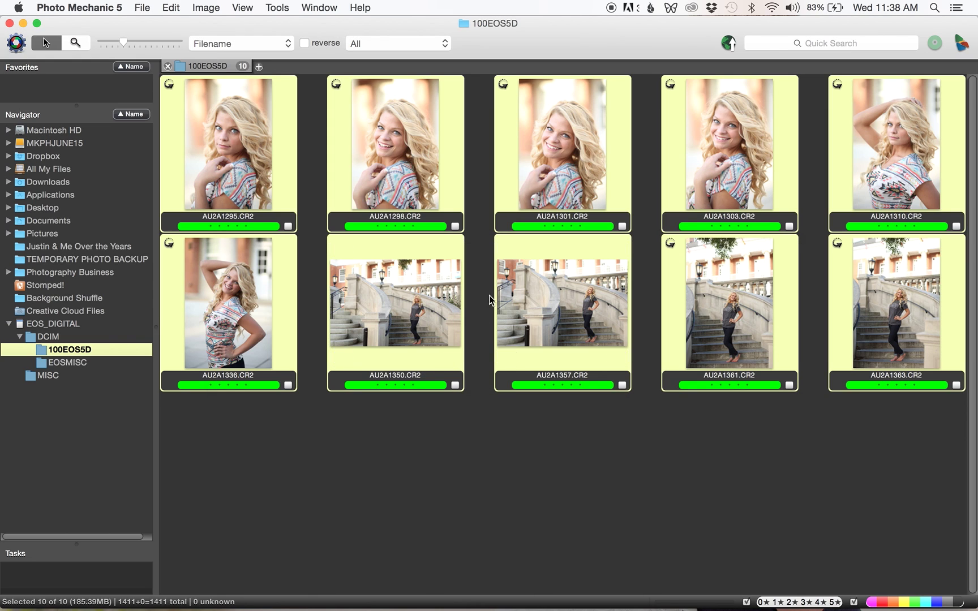
# - Deselect the ten photos and open the client's senior shoot folder on MKPHJUNE15 in a new tab
pyautogui.click(490, 300)
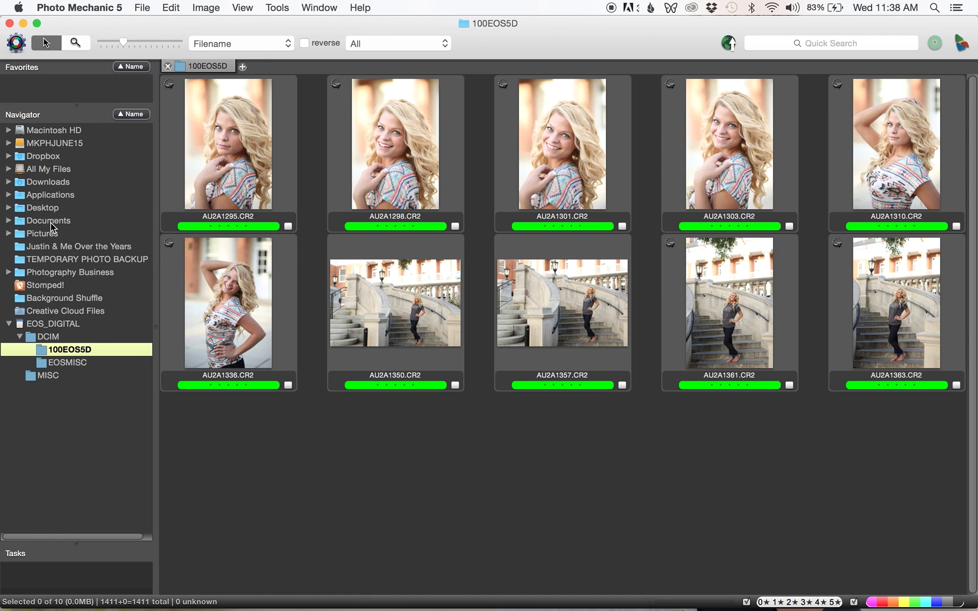
pyautogui.click(8, 144)
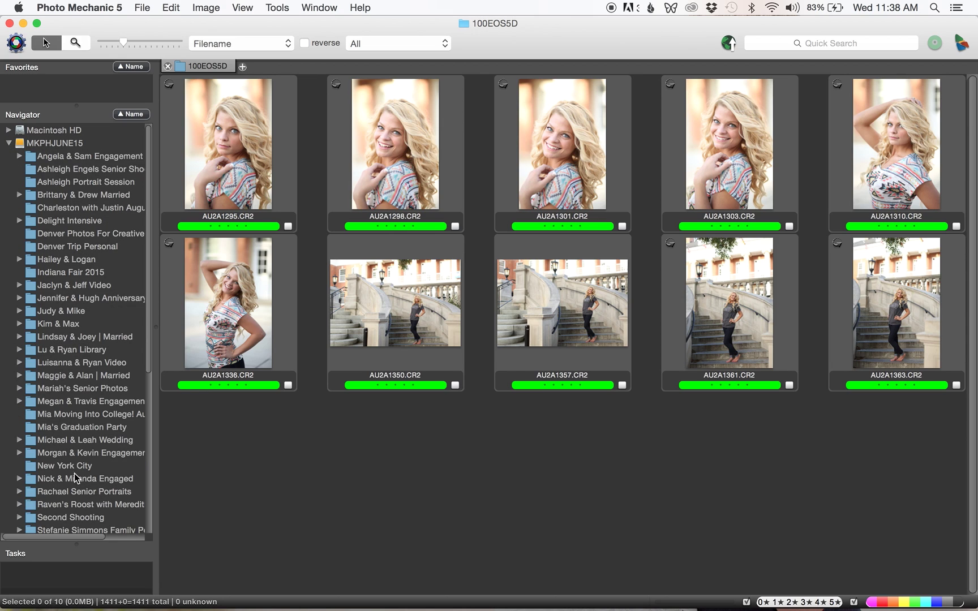
pyautogui.doubleClick(66, 170)
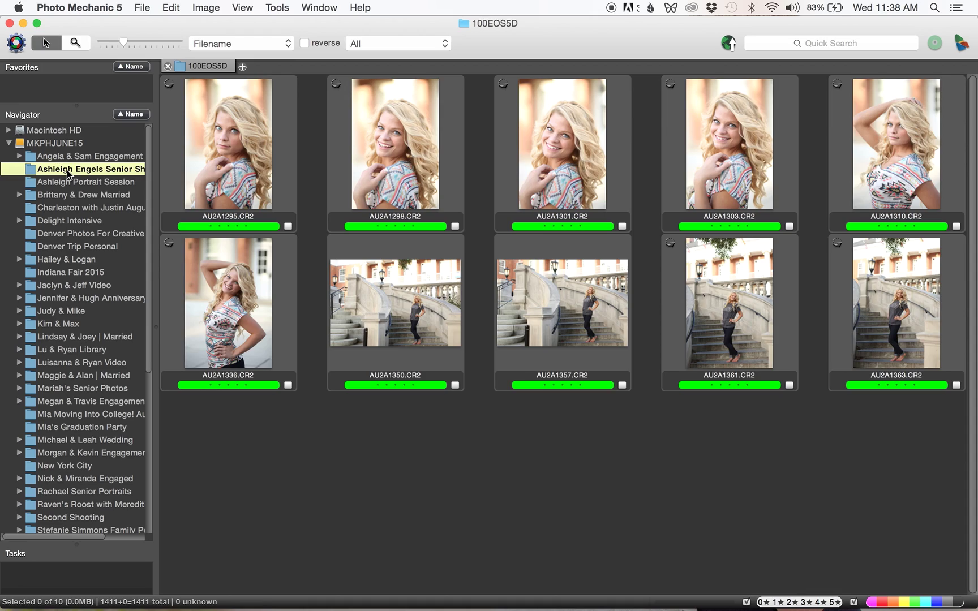
# - Scroll the Navigator to EOS_DIGITAL > DCIM, select 100EOS5D, and scroll through its 1411 thumbnails
pyautogui.scroll(-10, 336, 293)
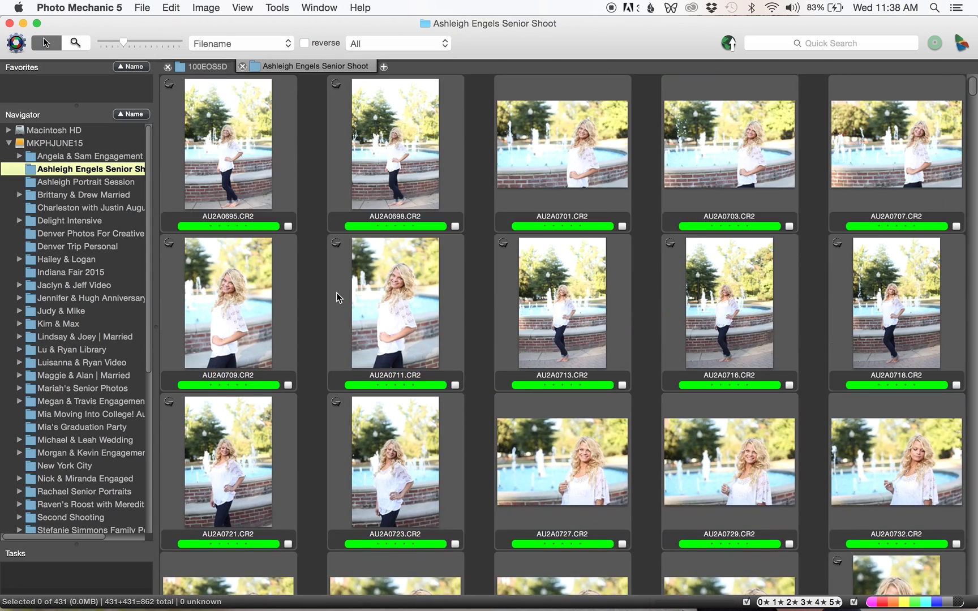
pyautogui.scroll(-10, 336, 292)
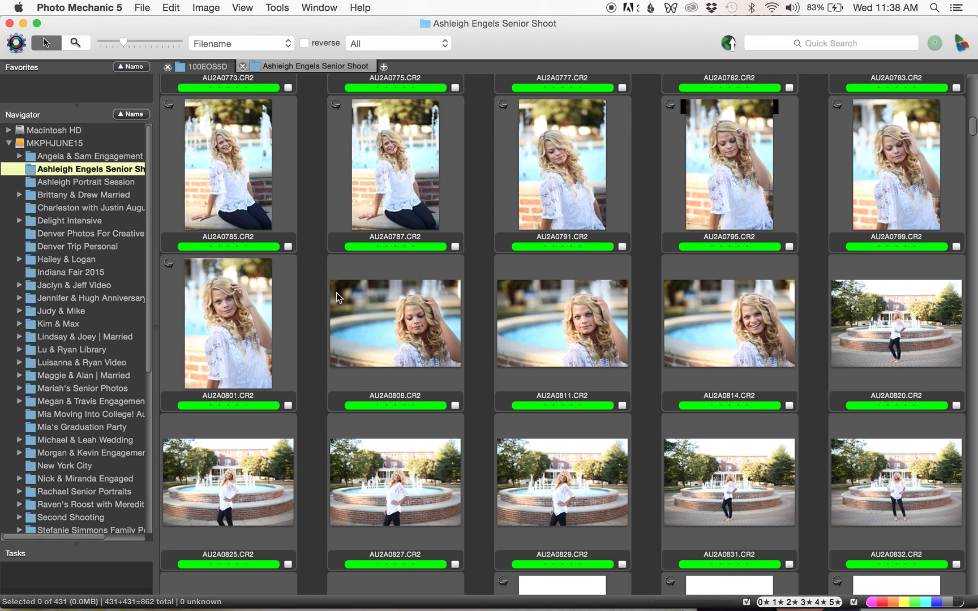
pyautogui.click(83, 182)
pyautogui.scroll(-10, 79, 396)
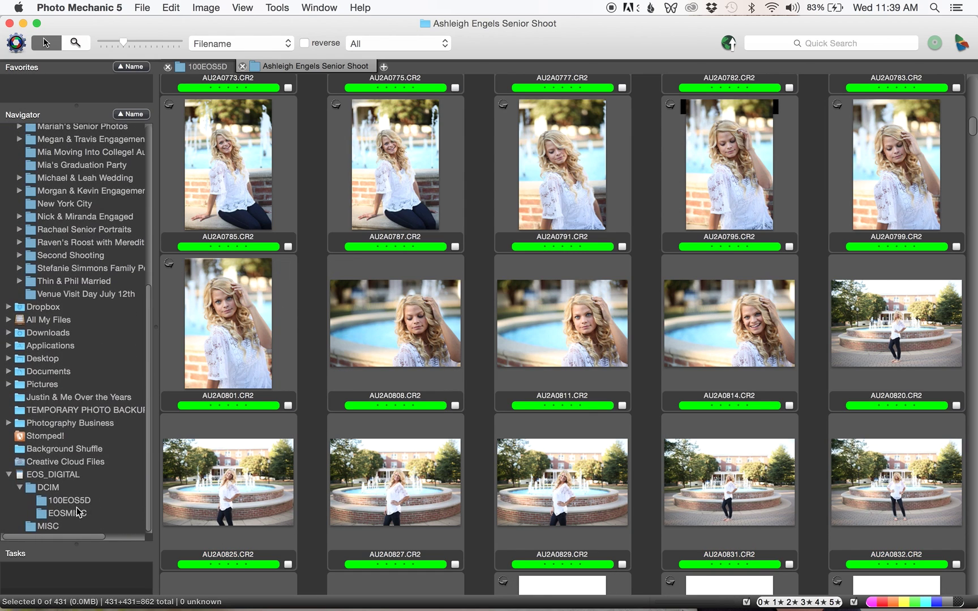
pyautogui.click(67, 503)
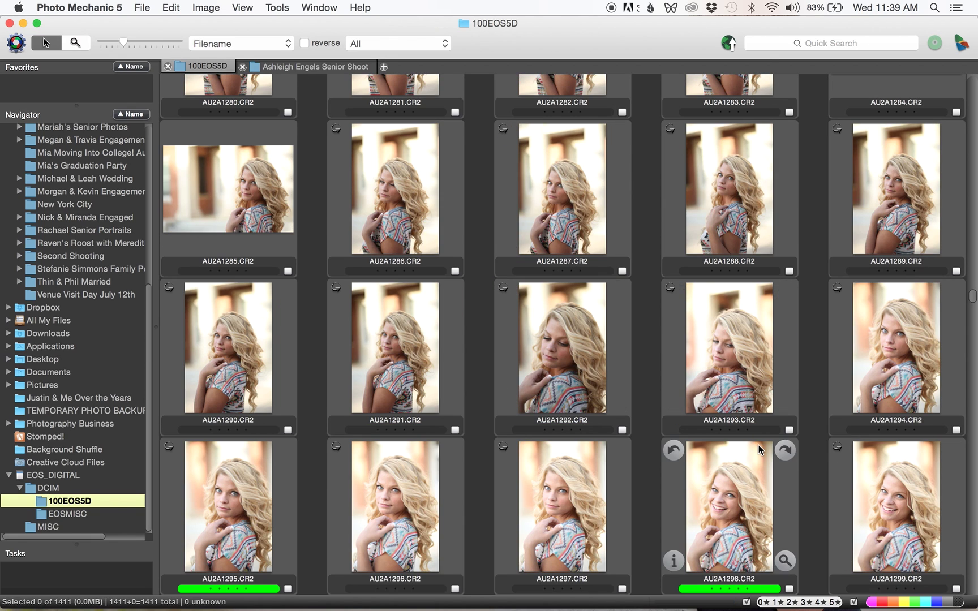
pyautogui.scroll(5, 688, 334)
pyautogui.scroll(15, 687, 335)
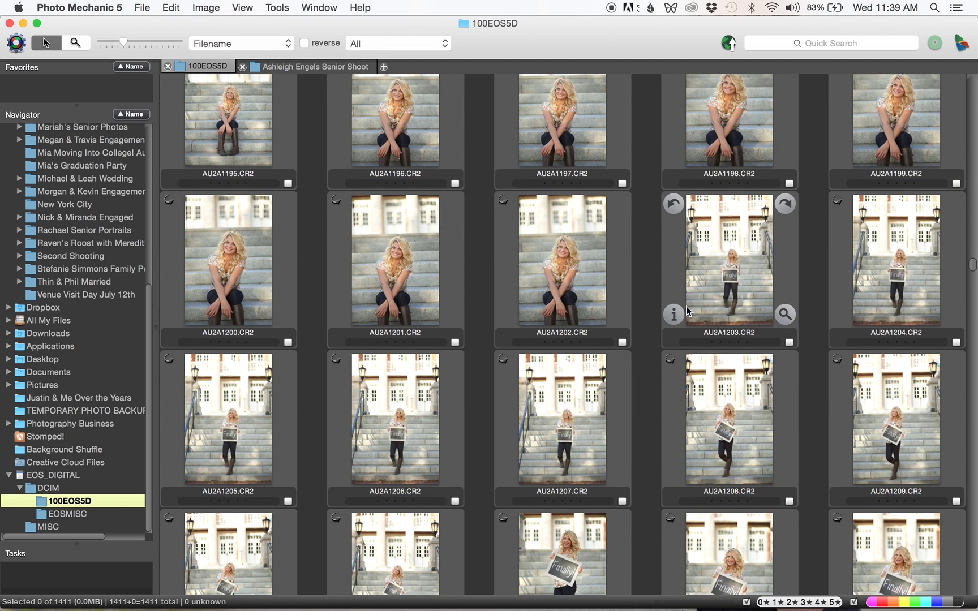
pyautogui.scroll(6, 687, 334)
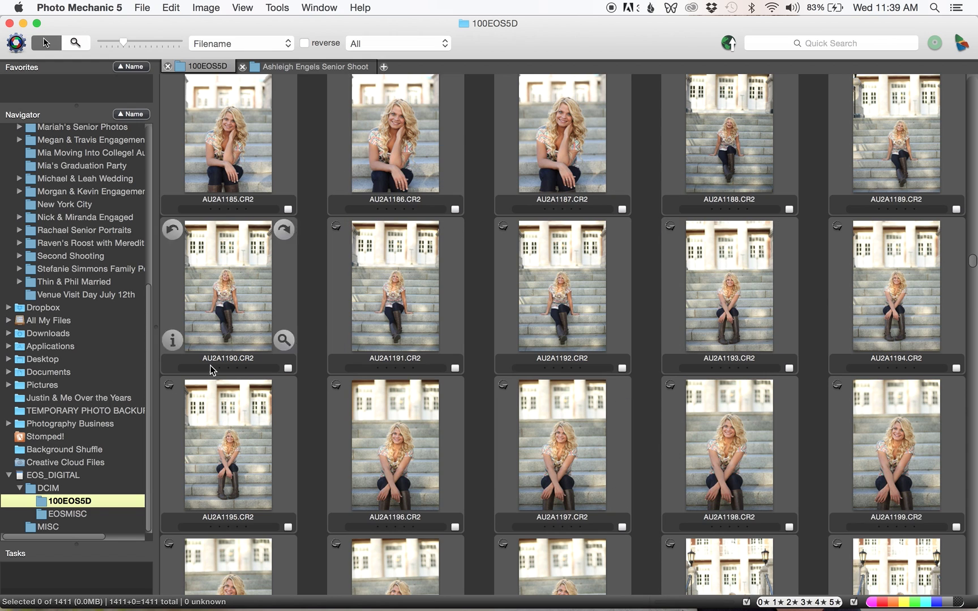
pyautogui.scroll(10, 74, 317)
pyautogui.scroll(-1, 569, 253)
pyautogui.scroll(6, 569, 252)
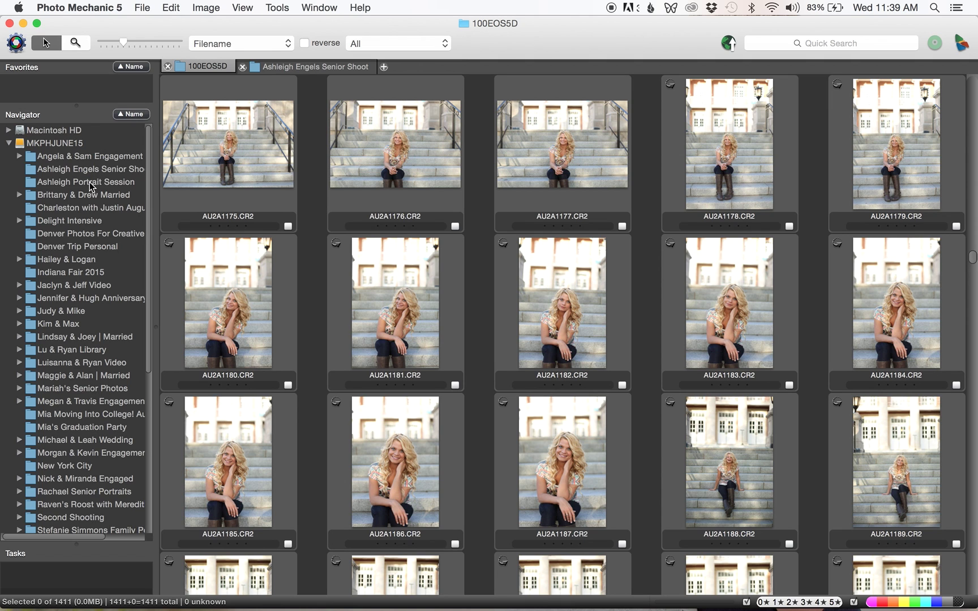
# - Switch to the senior shoot folder and scroll its 431 thumbnails to the bottom and back
pyautogui.click(89, 172)
pyautogui.scroll(-20, 461, 286)
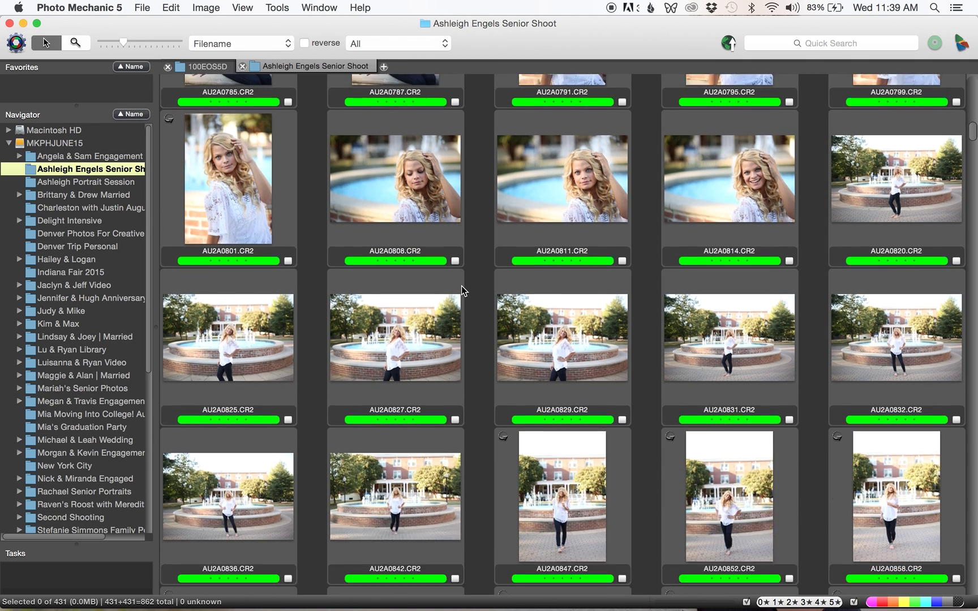
pyautogui.scroll(-5, 461, 285)
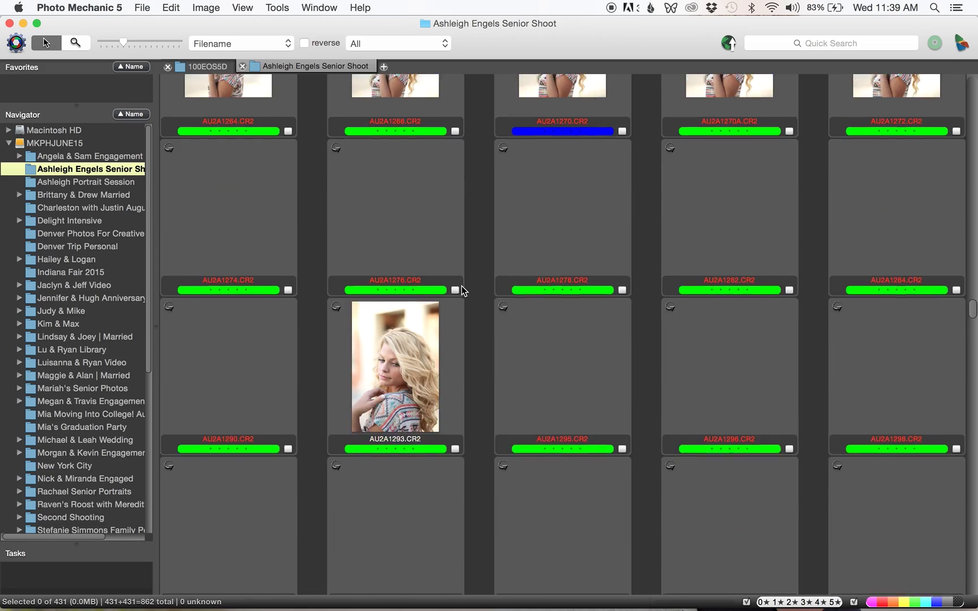
pyautogui.scroll(-20, 461, 286)
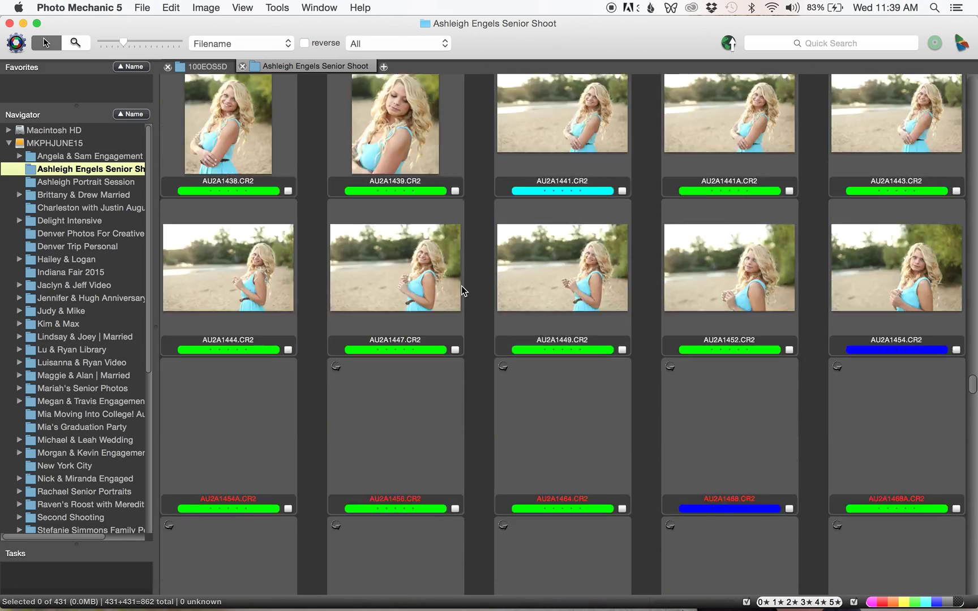
pyautogui.scroll(-10, 461, 286)
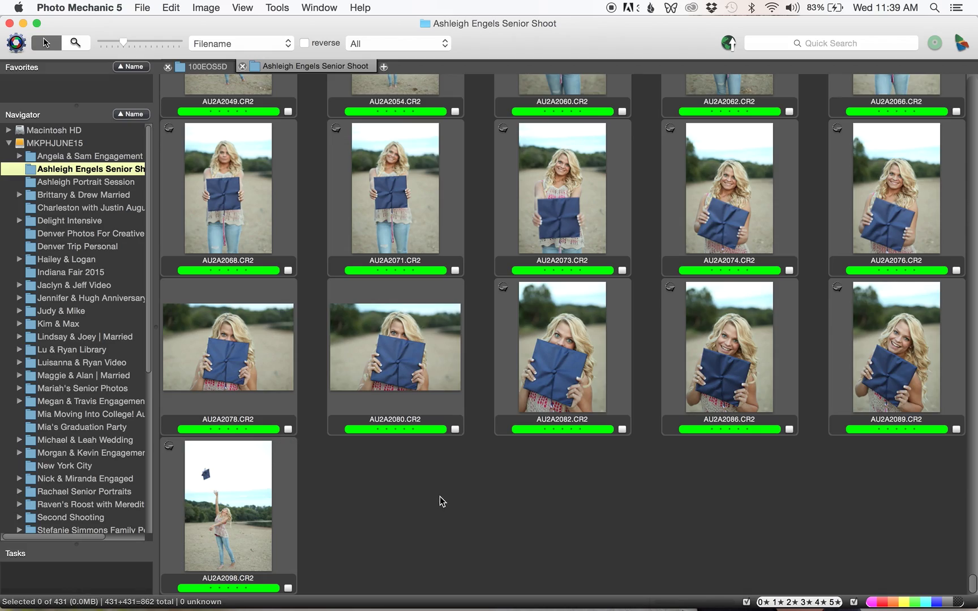
pyautogui.scroll(10, 568, 338)
pyautogui.scroll(20, 567, 336)
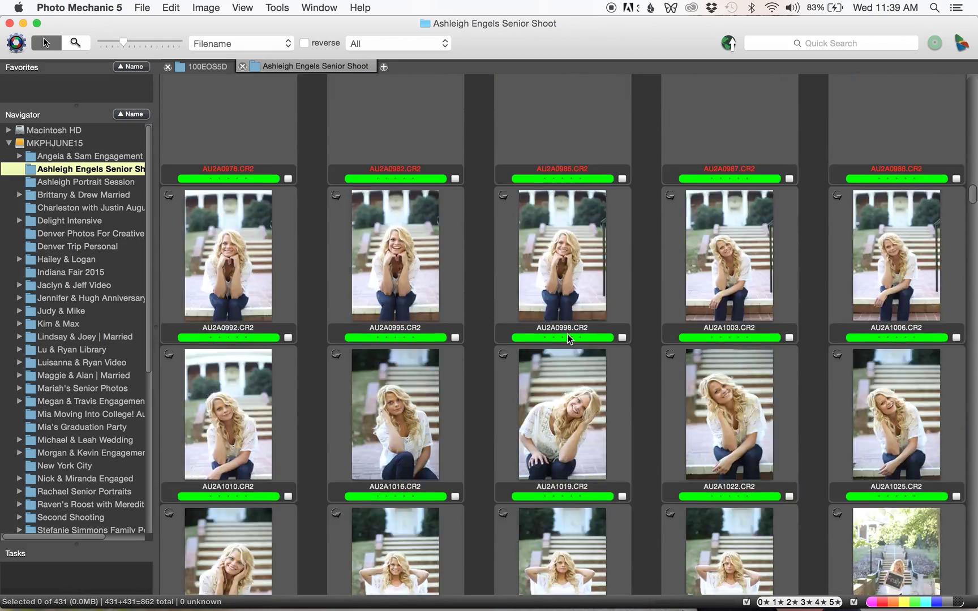
pyautogui.scroll(-5, 567, 334)
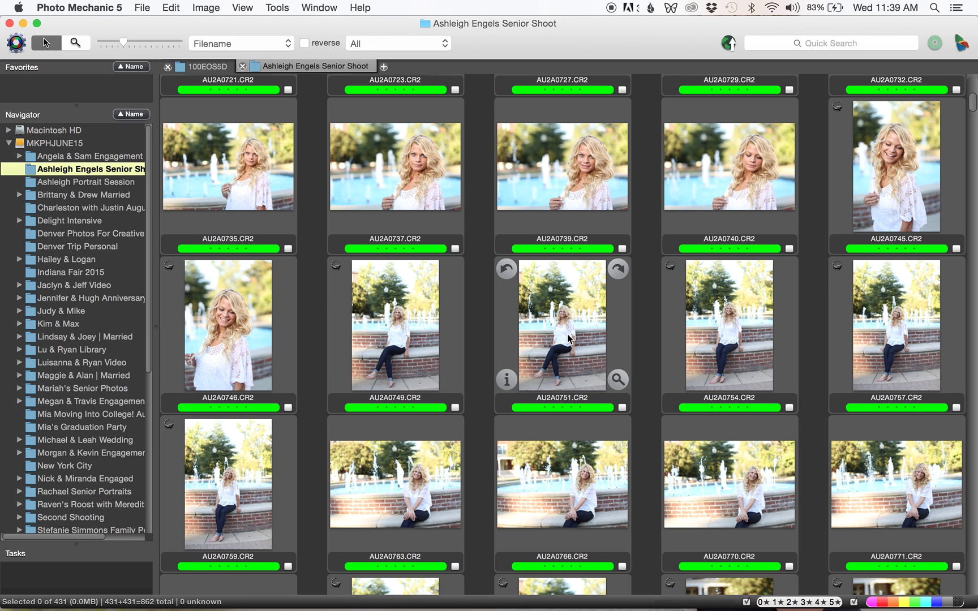
pyautogui.scroll(5, 567, 334)
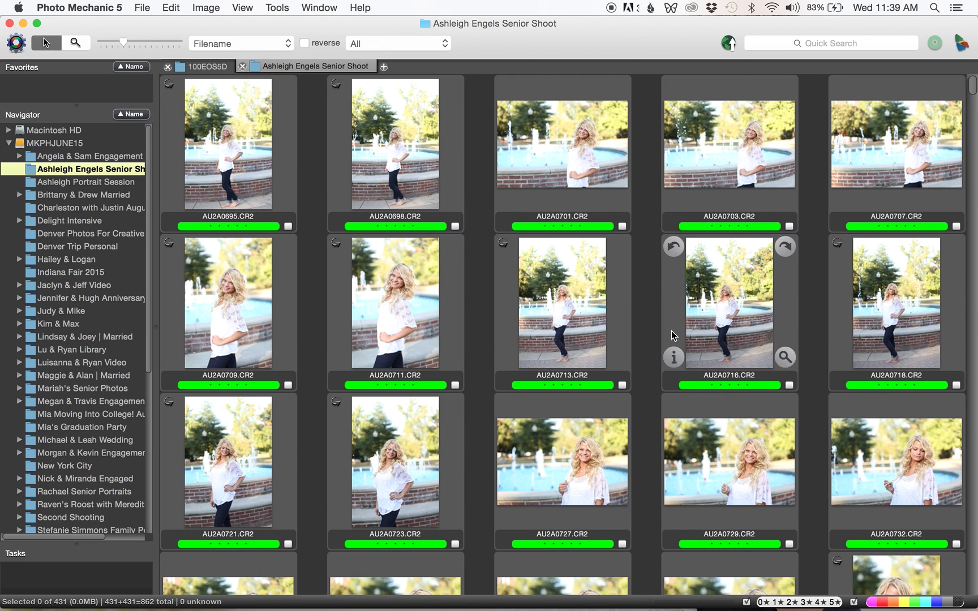
pyautogui.scroll(-3, 488, 342)
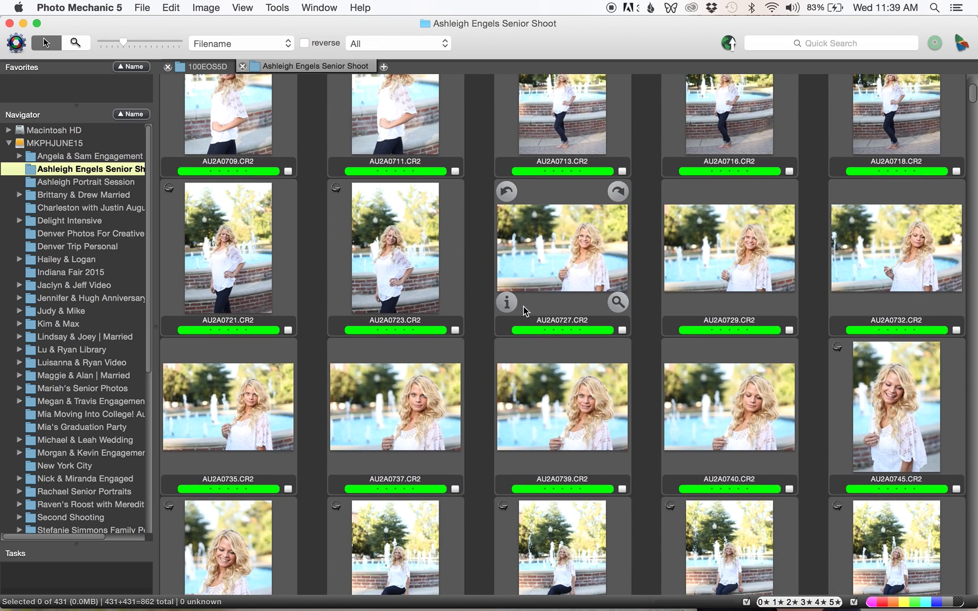
pyautogui.doubleClick(564, 259)
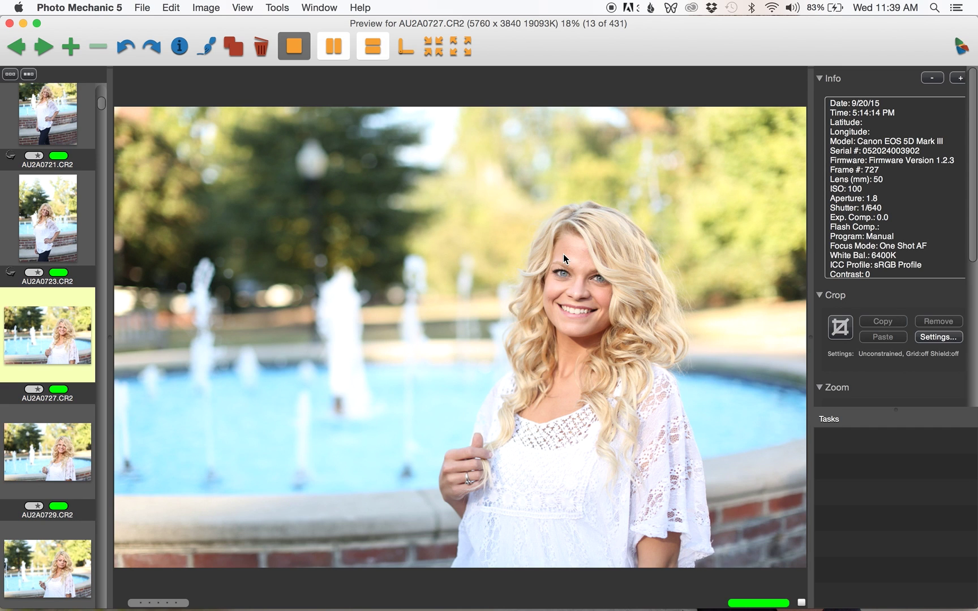
pyautogui.click(563, 255)
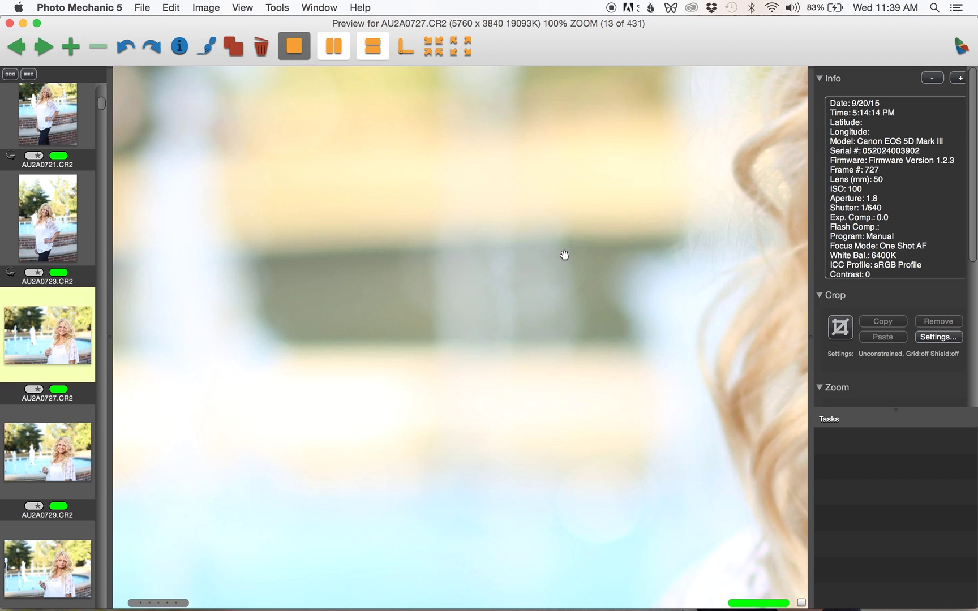
pyautogui.hscroll(10, 564, 254)
pyautogui.scroll(6, 492, 362)
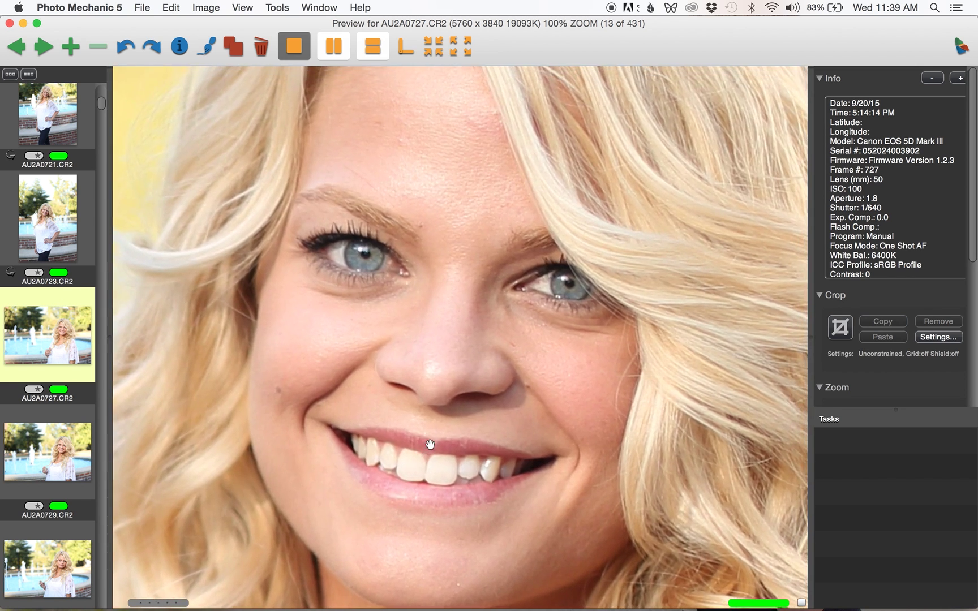
pyautogui.click(430, 445)
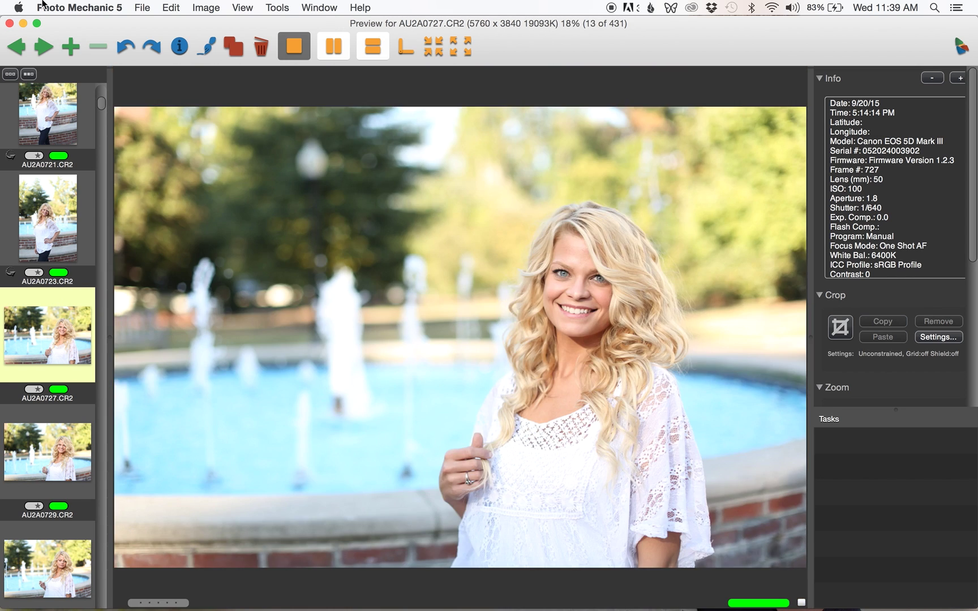
pyautogui.click(9, 23)
# - Briefly preview AU2A0727 again, then select AU2A0737 on the contact sheet
pyautogui.doubleClick(590, 306)
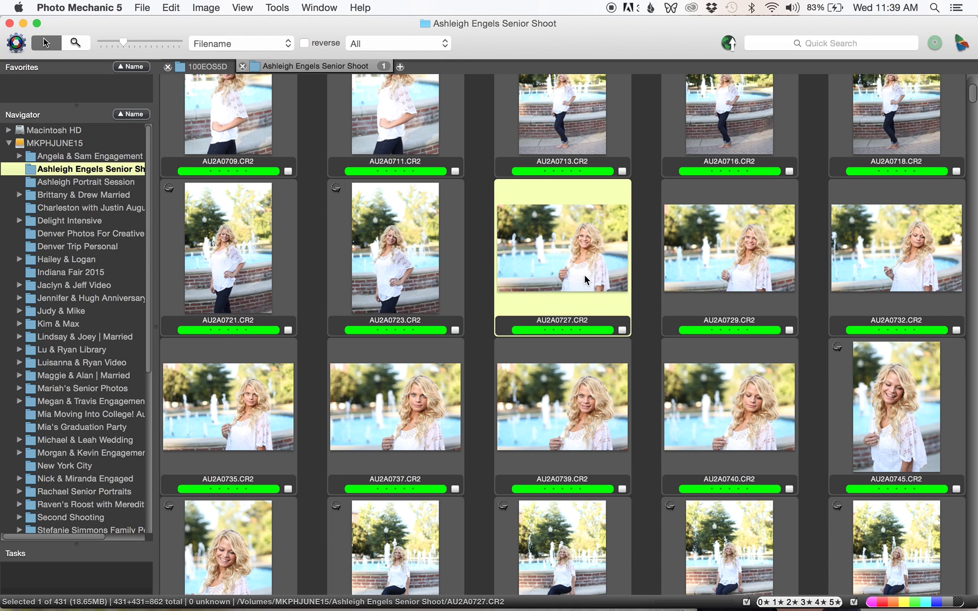
pyautogui.click(9, 23)
pyautogui.scroll(-3, 592, 373)
pyautogui.click(428, 316)
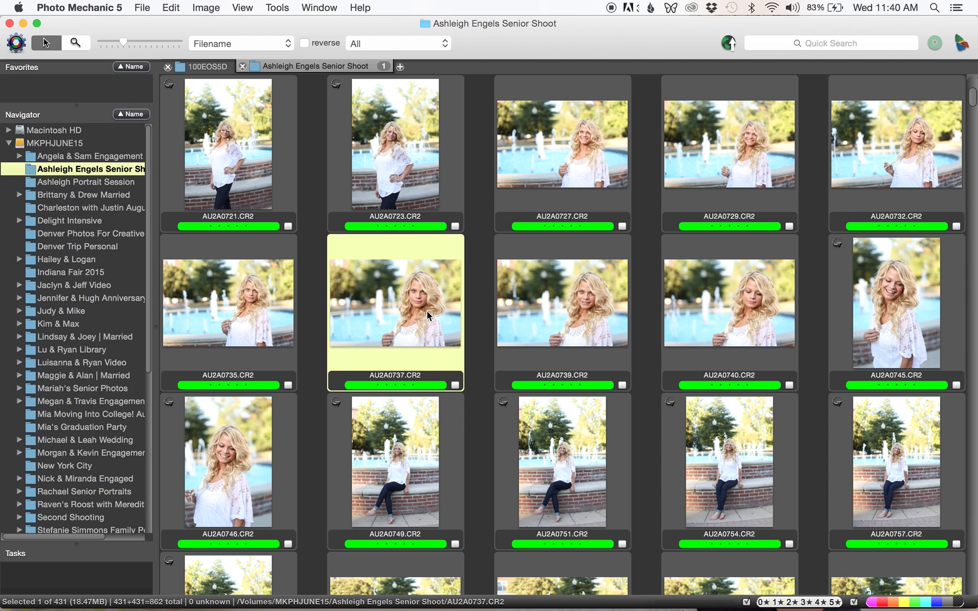
# - Move the selection through the grid and land on the AU2A0707 fountain portrait
pyautogui.press('Down')
pyautogui.press('Down')
pyautogui.press('Down')
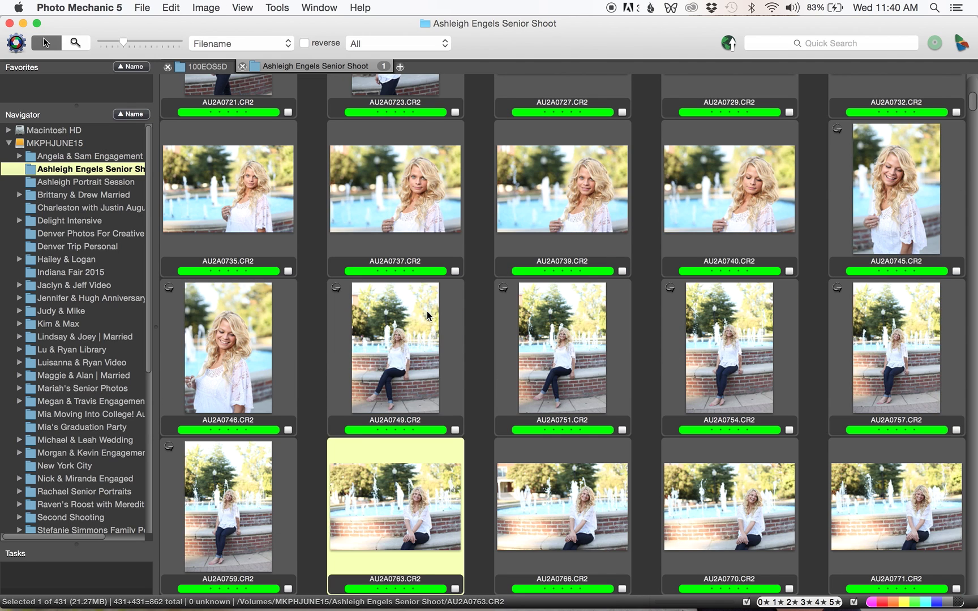
pyautogui.press('Right')
pyautogui.press('Down')
pyautogui.press('Down')
pyautogui.press('Down')
pyautogui.press('Down')
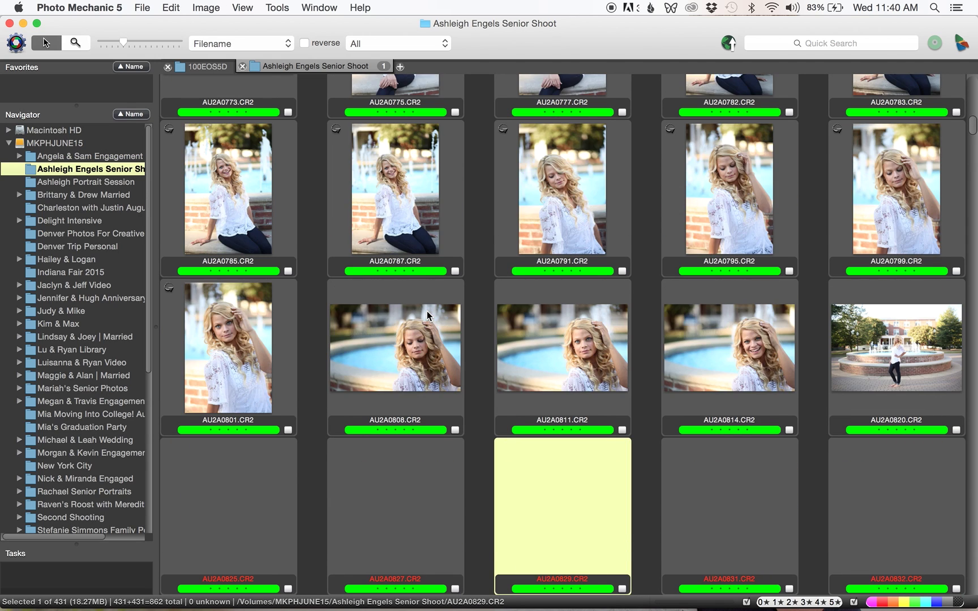
pyautogui.press('Up')
pyautogui.press('Down')
pyautogui.press('Down')
pyautogui.press('Down')
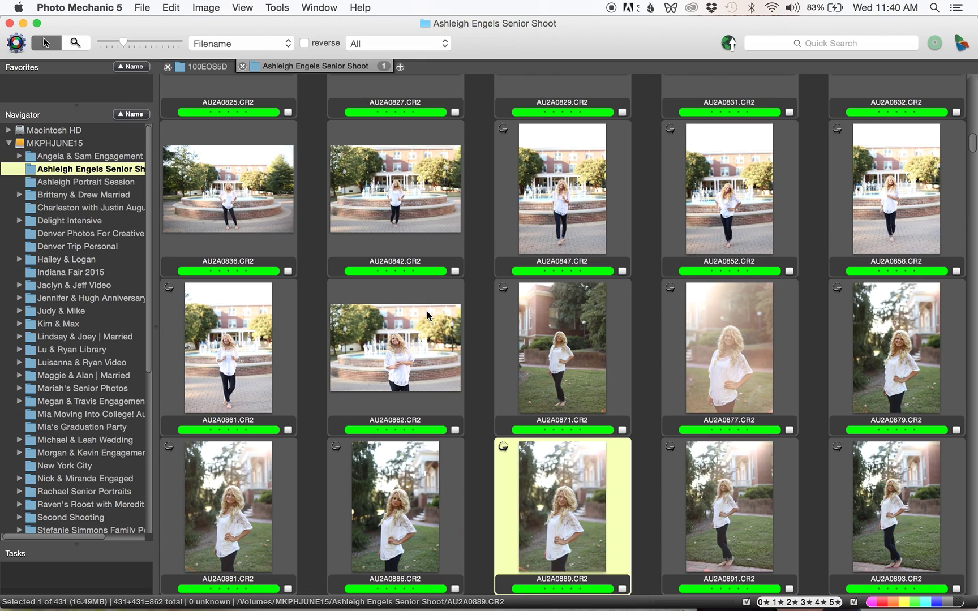
pyautogui.press('Up')
pyautogui.press('Up')
pyautogui.press('Up')
pyautogui.press('Up')
pyautogui.press('Up')
pyautogui.press('Up')
pyautogui.press('Up')
pyautogui.press('Up')
pyautogui.press('Up')
pyautogui.press('Up')
pyautogui.press('Up')
pyautogui.press('Up')
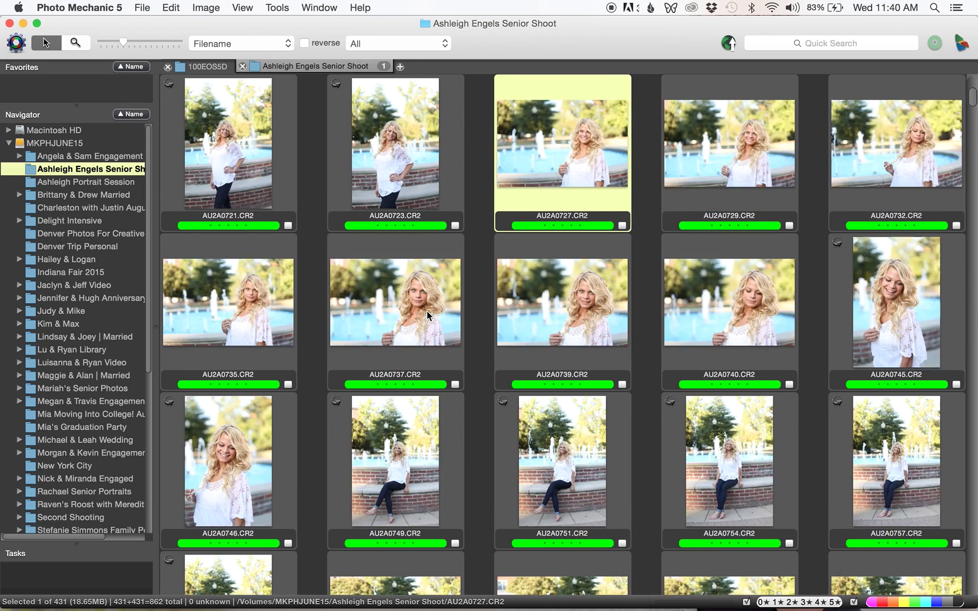
pyautogui.press('Right')
pyautogui.press('Right')
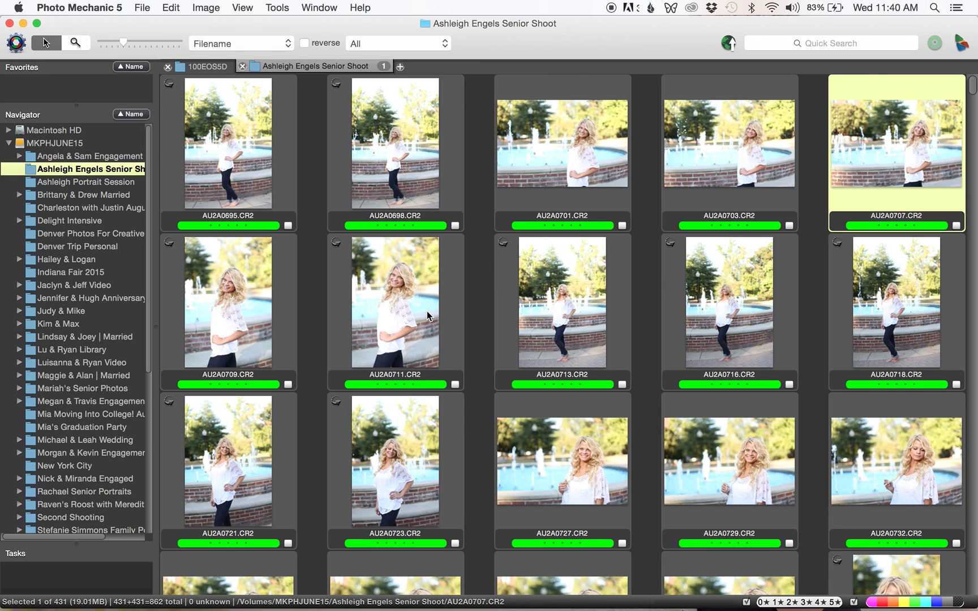
# - Tag AU2A0707, AU2A0711, AU2A0727, AU2A0729, AU2A0737 and AU2A0740 cyan
pyautogui.press('5')
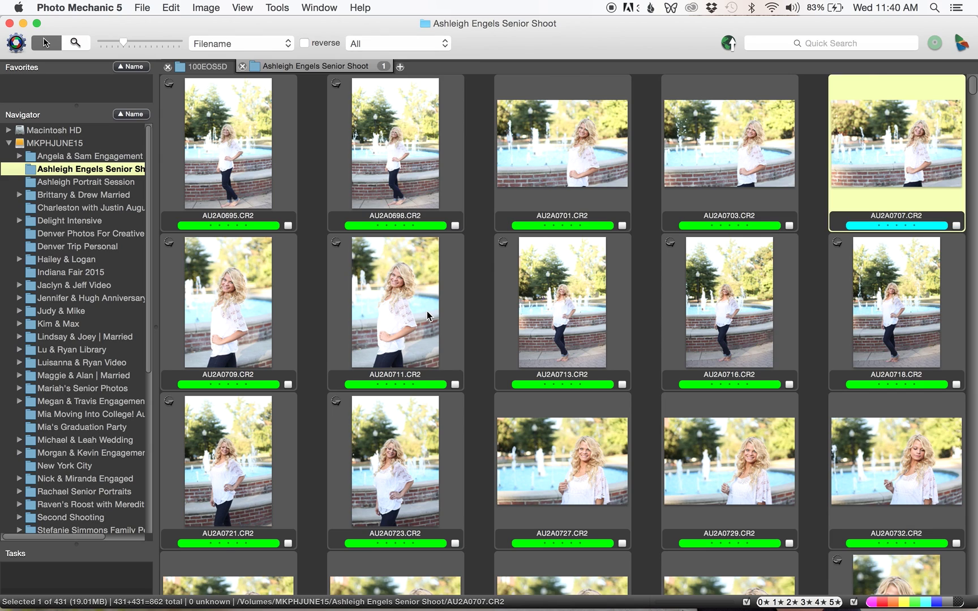
pyautogui.press('Right')
pyautogui.press('Right')
pyautogui.press('5')
pyautogui.press('Right')
pyautogui.press('Right')
pyautogui.press('Right')
pyautogui.press('Right')
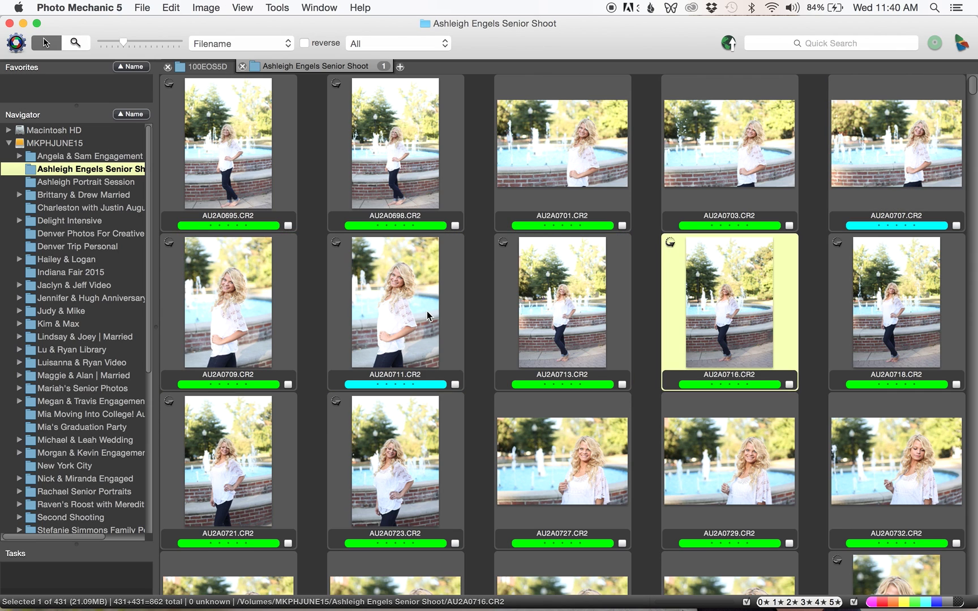
pyautogui.press('Right')
pyautogui.press('Right')
pyautogui.press('5')
pyautogui.press('Right')
pyautogui.press('Right')
pyautogui.press('Right')
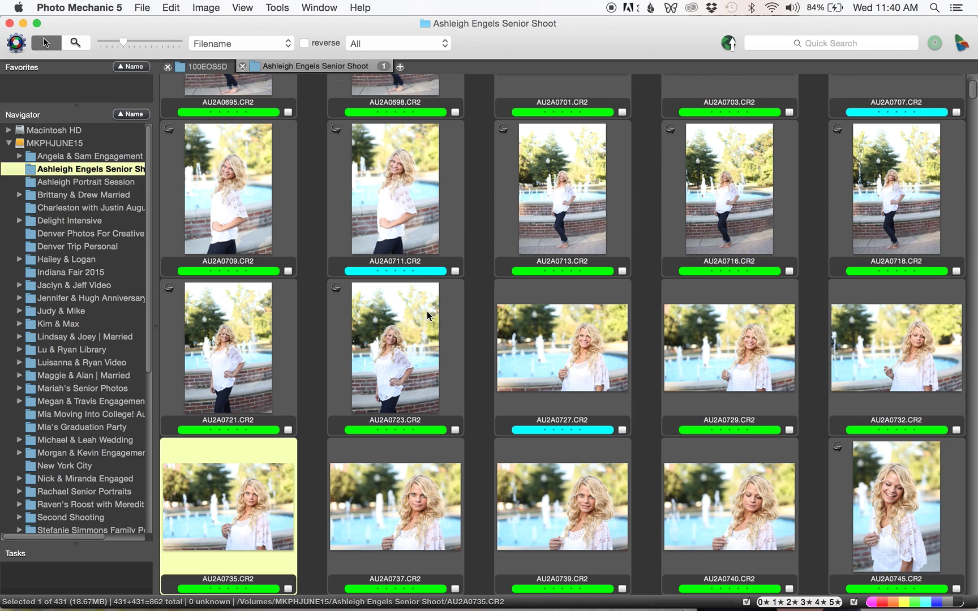
pyautogui.press('Left')
pyautogui.press('Left')
pyautogui.press('5')
pyautogui.press('Right')
pyautogui.press('Right')
pyautogui.press('Right')
pyautogui.press('5')
pyautogui.press('Right')
pyautogui.press('Right')
pyautogui.press('Right')
pyautogui.press('Right')
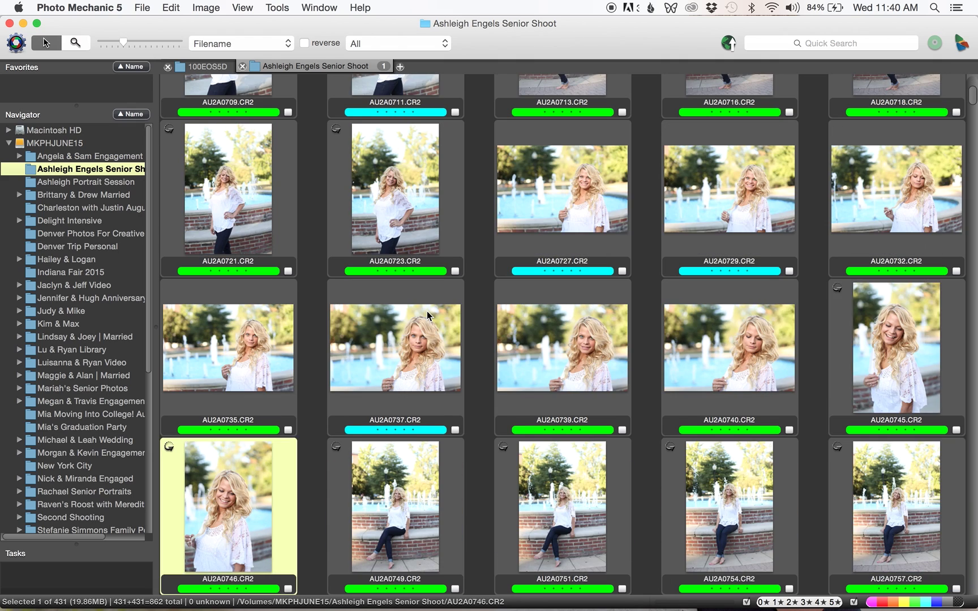
pyautogui.press('Left')
pyautogui.press('Left')
pyautogui.press('5')
# - Tag AU2A0745, AU2A0770, AU2A0773 and AU2A0777 cyan among the sitting fountain shots
pyautogui.press('Right')
pyautogui.press('5')
pyautogui.press('Right')
pyautogui.press('Right')
pyautogui.press('Right')
pyautogui.press('Right')
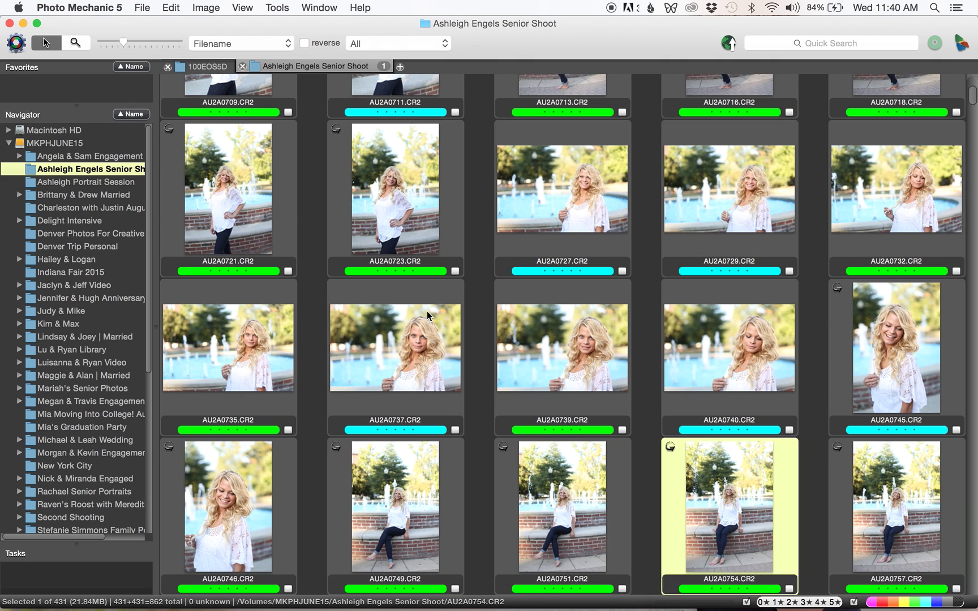
pyautogui.press('Right')
pyautogui.press('Right')
pyautogui.press('Right')
pyautogui.press('Left')
pyautogui.press('Right')
pyautogui.press('Right')
pyautogui.press('Right')
pyautogui.press('5')
pyautogui.press('Right')
pyautogui.press('Right')
pyautogui.press('Right')
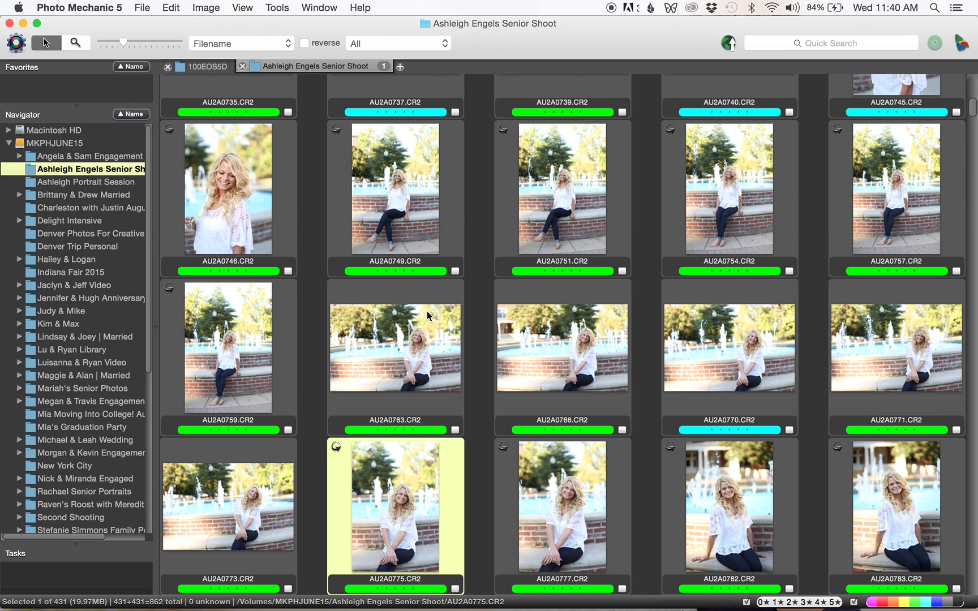
pyautogui.press('Right')
pyautogui.press('Left')
pyautogui.press('Left')
pyautogui.press('5')
pyautogui.press('Right')
pyautogui.press('Right')
pyautogui.press('Right')
pyautogui.press('Left')
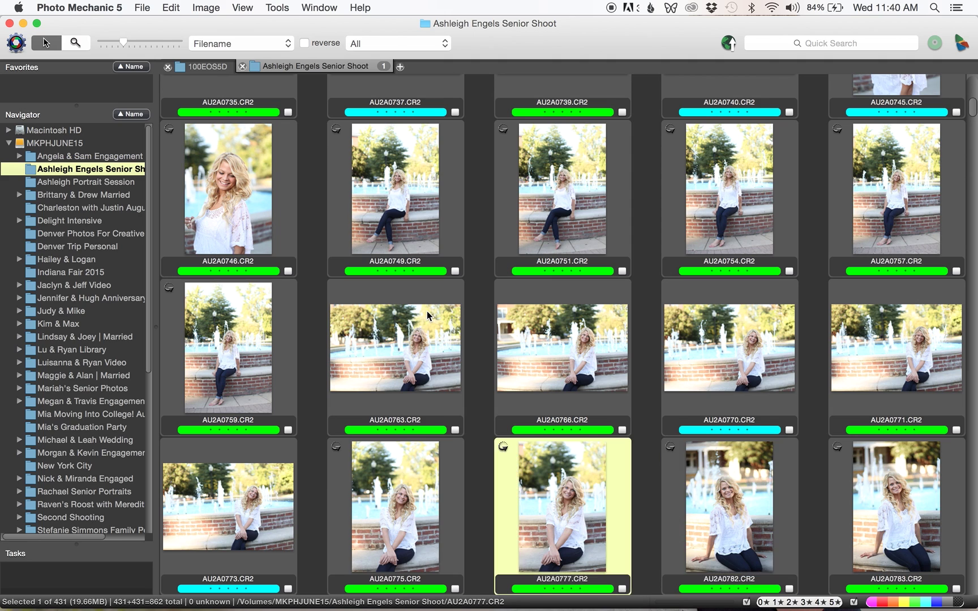
# - Tag AU2A0787, AU2A0795 and AU2A0814 cyan, then review the wide shots to AU2A0832
pyautogui.press('5')
pyautogui.press('Right')
pyautogui.press('Right')
pyautogui.press('Right')
pyautogui.press('Right')
pyautogui.press('Right')
pyautogui.press('Left')
pyautogui.press('5')
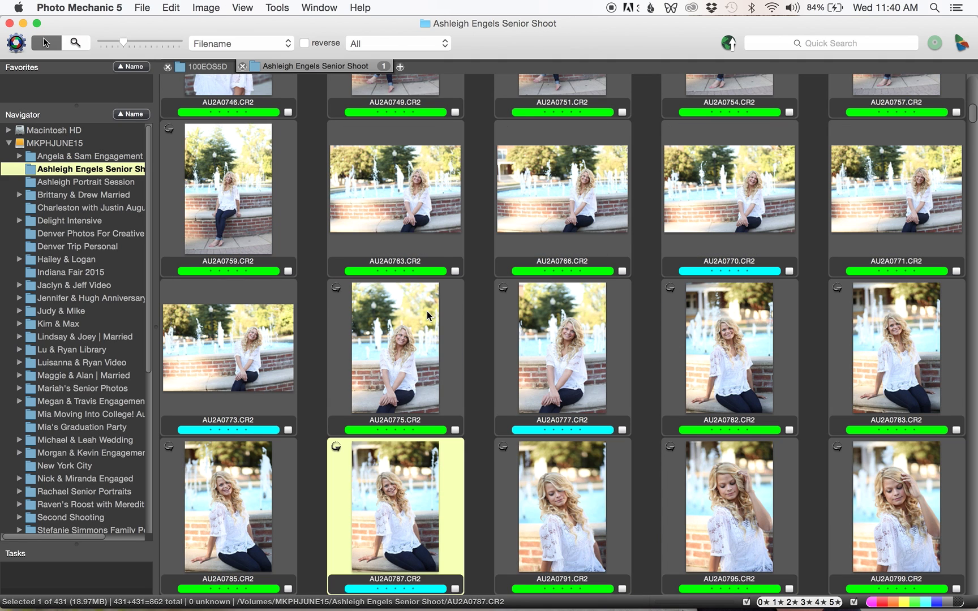
pyautogui.press('Right')
pyautogui.press('Right')
pyautogui.press('Right')
pyautogui.press('Right')
pyautogui.press('Left')
pyautogui.press('Left')
pyautogui.press('5')
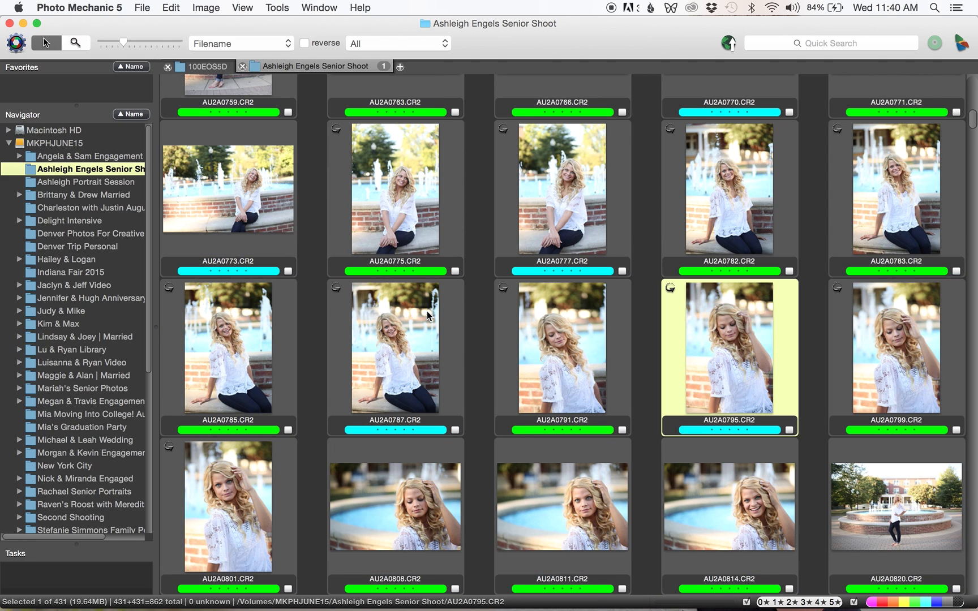
pyautogui.press('Right')
pyautogui.press('Right')
pyautogui.press('Right')
pyautogui.press('Right')
pyautogui.press('Right')
pyautogui.press('Left')
pyautogui.press('5')
pyautogui.press('Right')
pyautogui.press('Right')
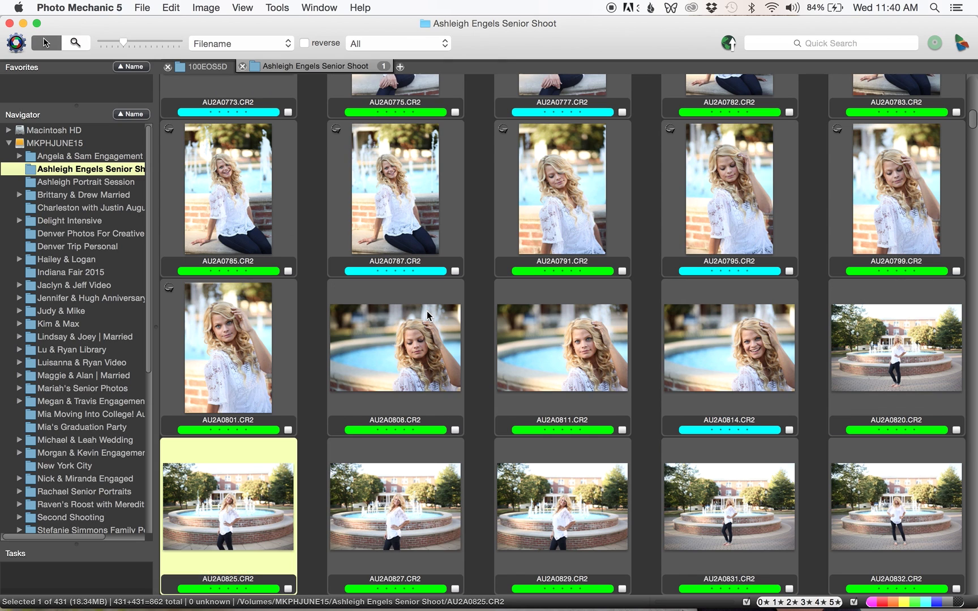
pyautogui.press('Right')
pyautogui.press('Left')
pyautogui.press('Left')
pyautogui.press('Right')
pyautogui.press('Right')
pyautogui.press('Right')
pyautogui.press('Right')
pyautogui.press('Right')
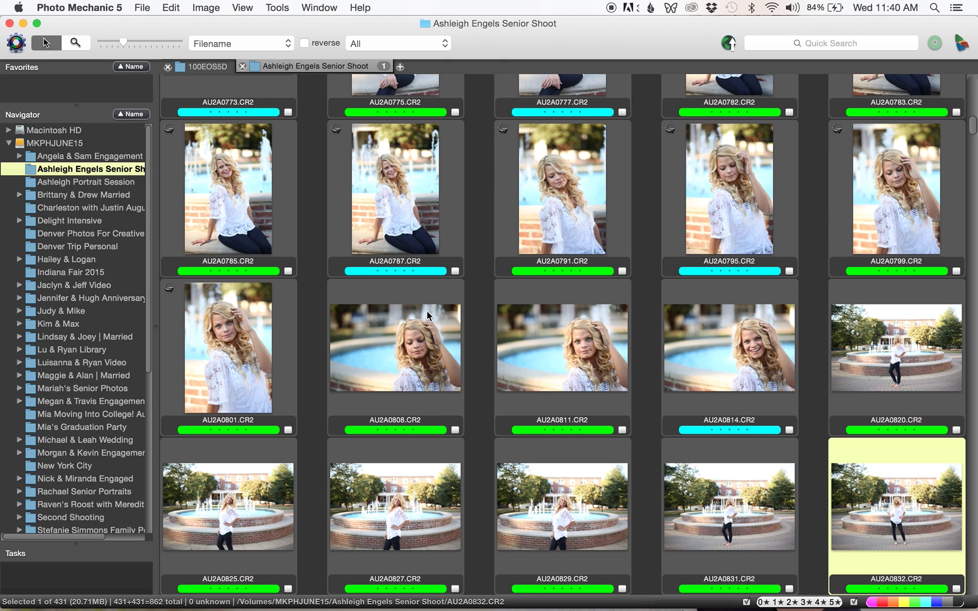
pyautogui.press('Left')
pyautogui.press('Right')
pyautogui.press('Right')
pyautogui.press('Left')
pyautogui.press('Right')
pyautogui.press('Right')
pyautogui.press('Right')
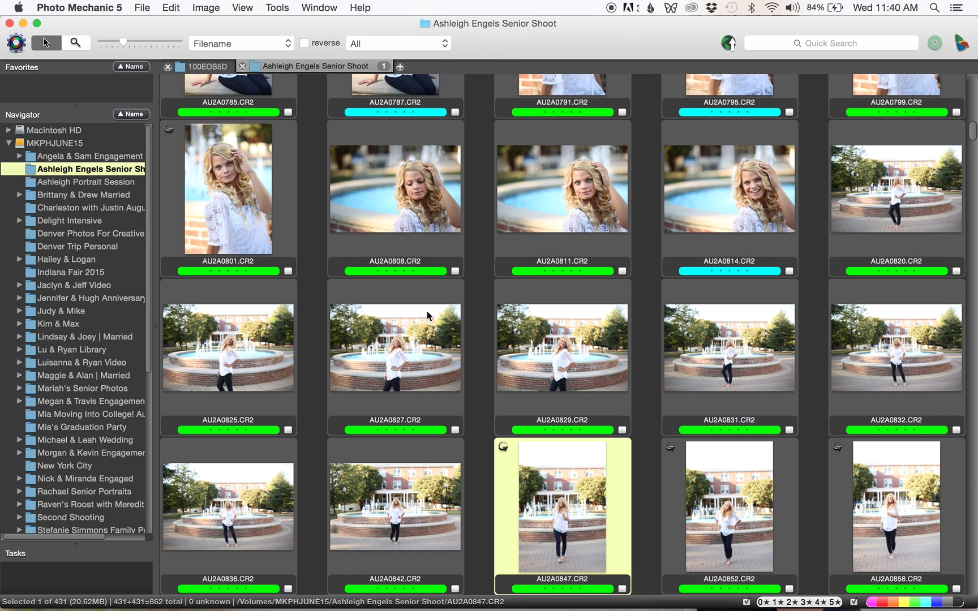
# - Hide green with the status-bar swatch, check picks AU2A1428 to AU2A1876, then select all 32
pyautogui.click(915, 604)
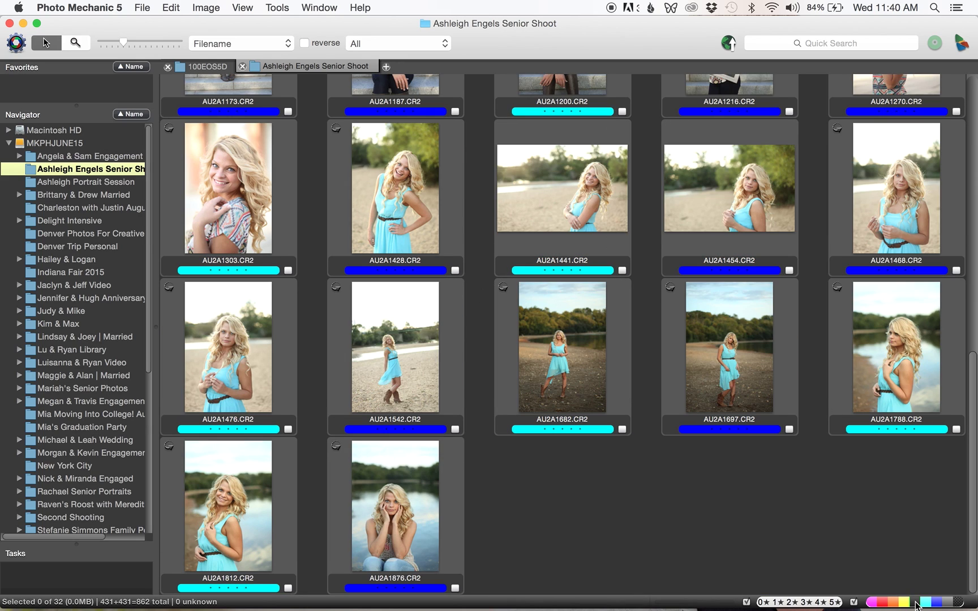
pyautogui.click(403, 226)
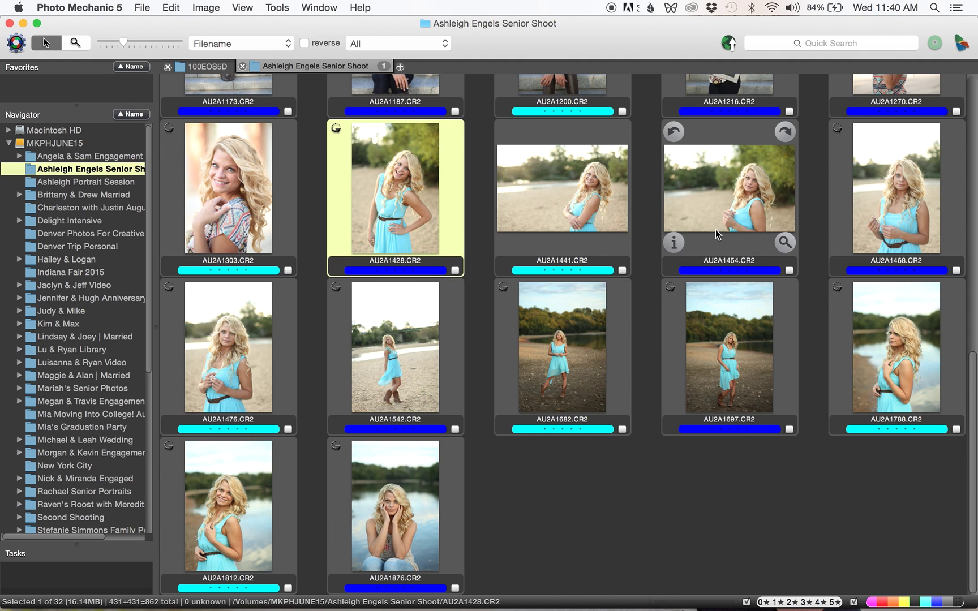
pyautogui.scroll(5, 714, 230)
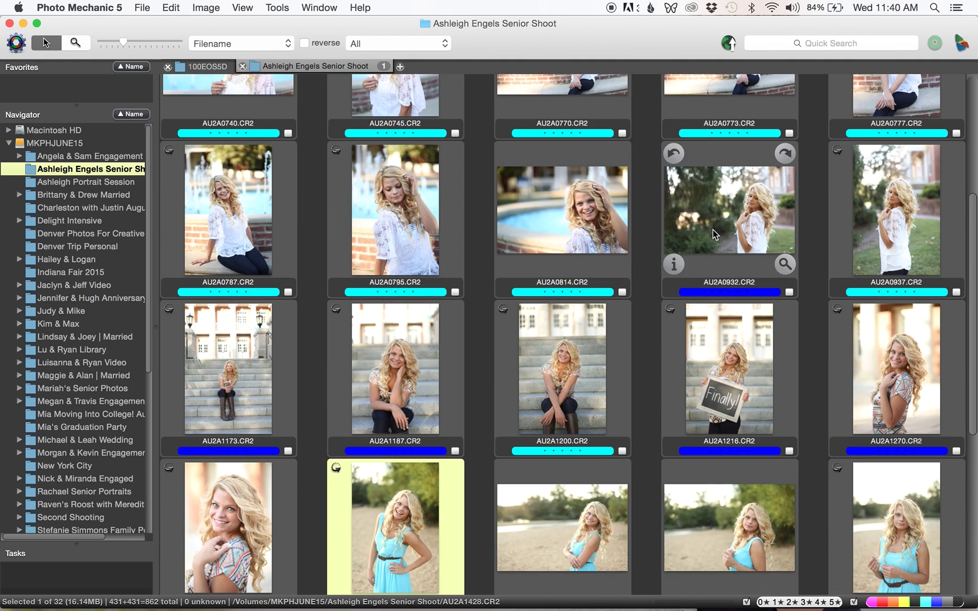
pyautogui.scroll(-5, 713, 232)
pyautogui.moveTo(532, 399)
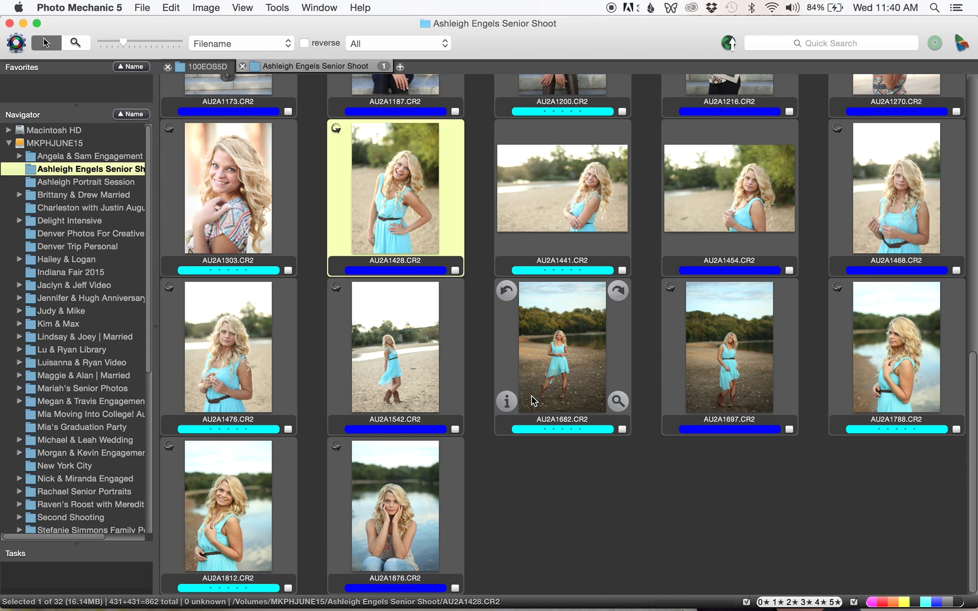
pyautogui.click(414, 484)
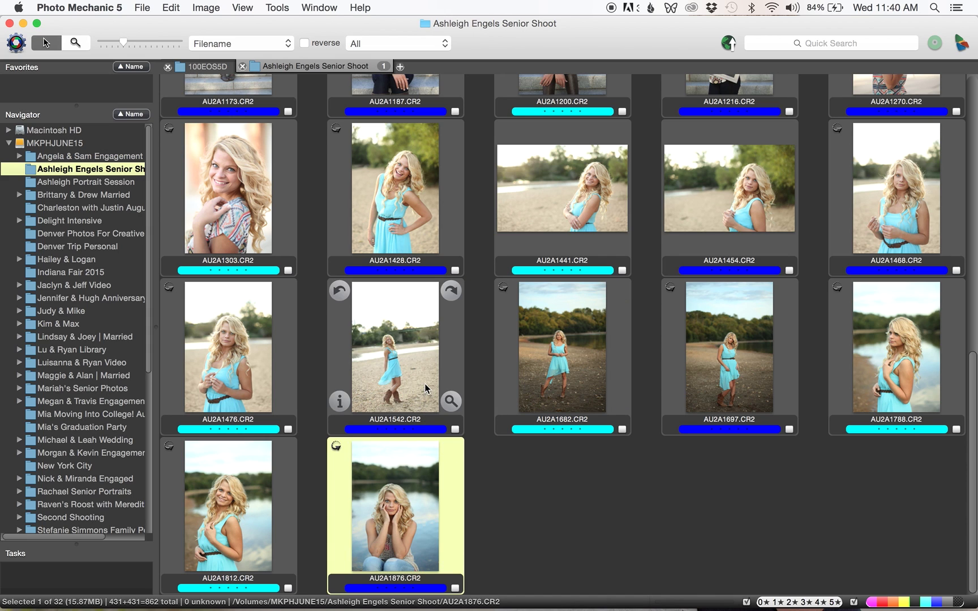
pyautogui.scroll(10, 425, 384)
pyautogui.press('super+a')
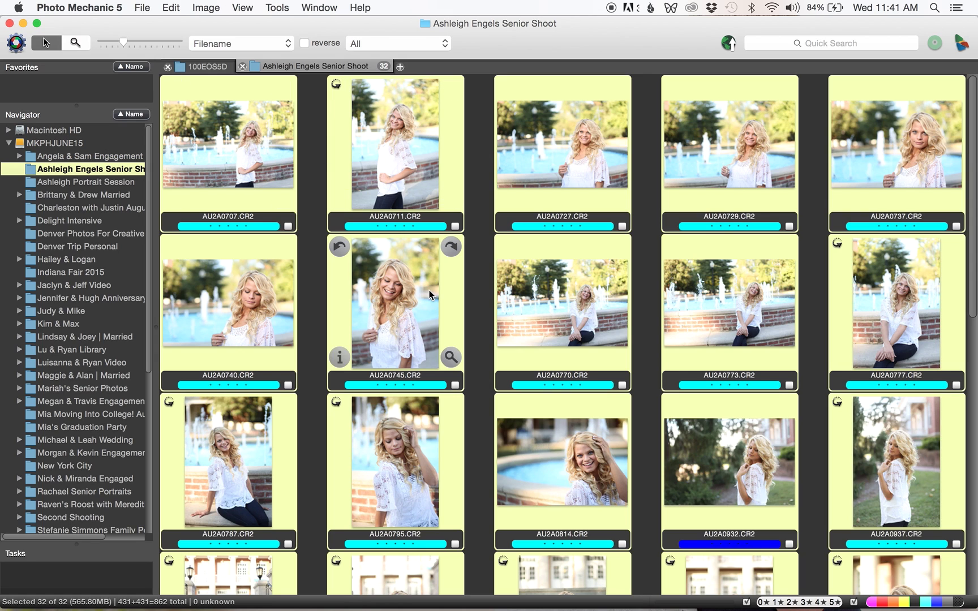
# - Drag the 32 selected picks toward the Lightroom Dock icon, then clear the selection
pyautogui.moveTo(351, 605)
pyautogui.moveTo(336, 605); pyautogui.dragTo(338, 447)
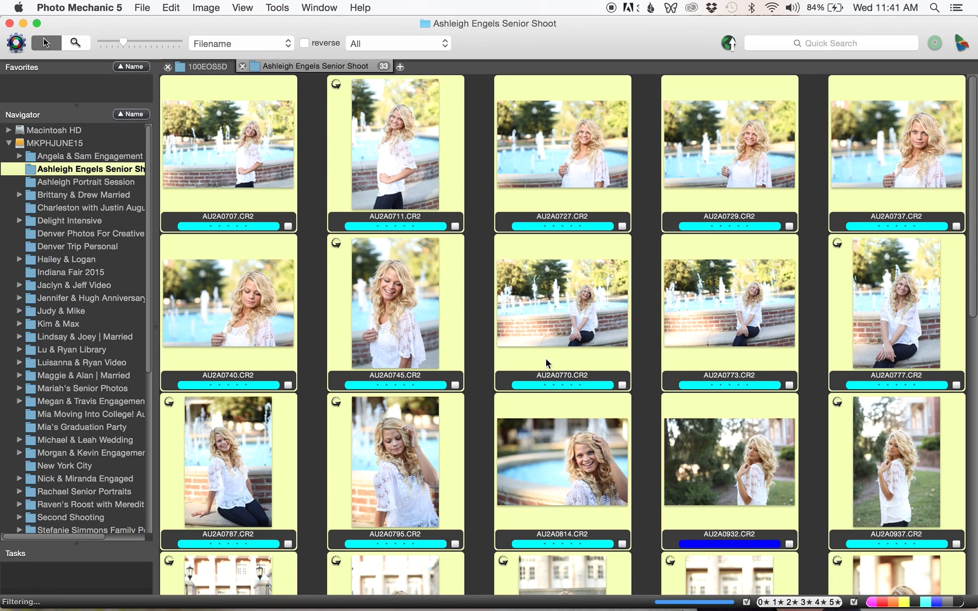
pyautogui.click(485, 292)
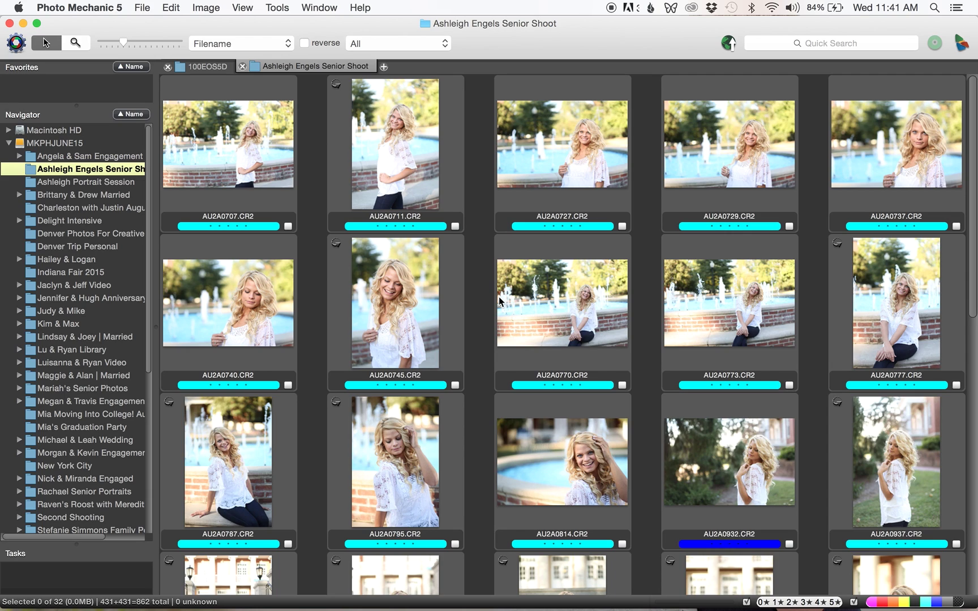
pyautogui.scroll(-5, 634, 343)
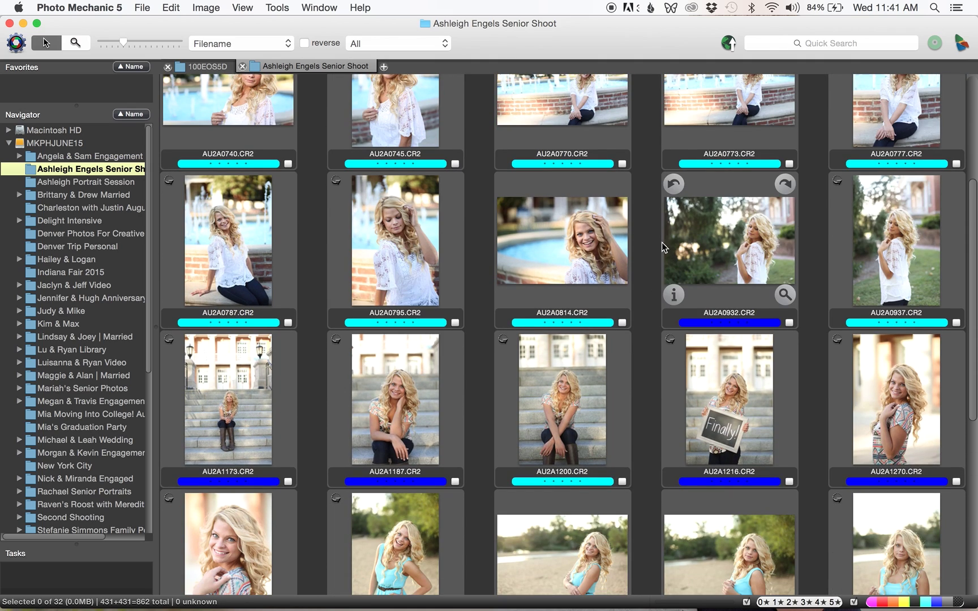
pyautogui.scroll(5, 643, 102)
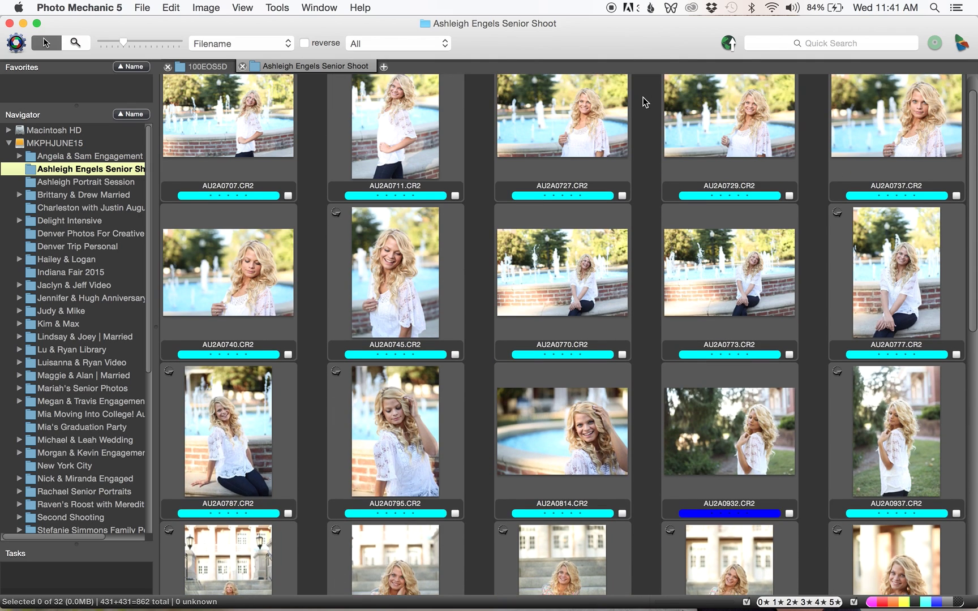